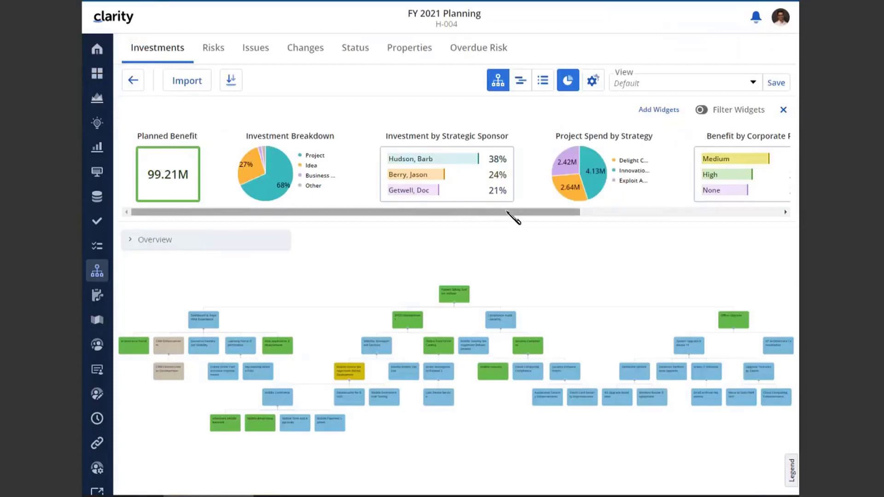
Step: Start a new Number Tile widget for the FY 2021 Planning hierarchy
drag(516, 213, 345, 219)
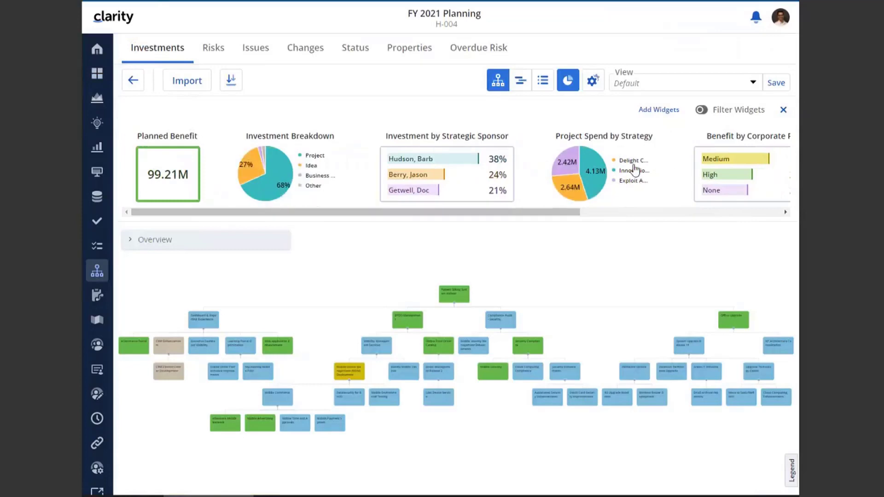
click(655, 110)
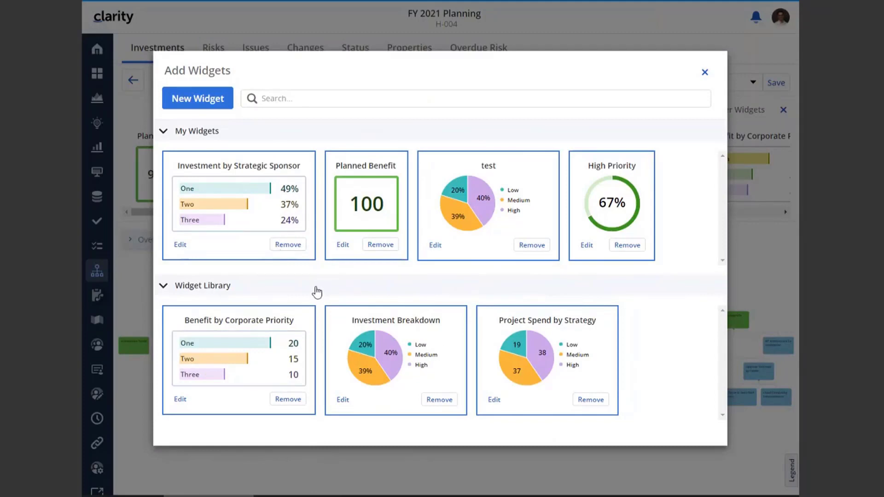
click(208, 102)
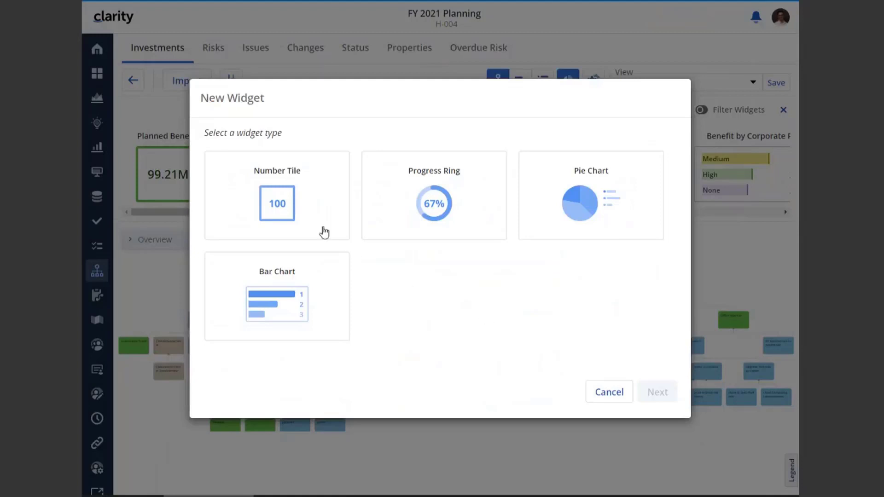
click(307, 222)
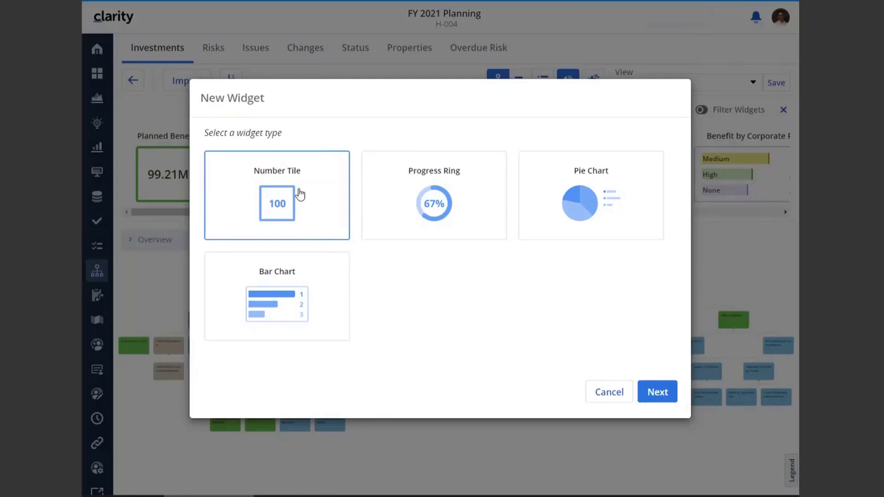
click(652, 395)
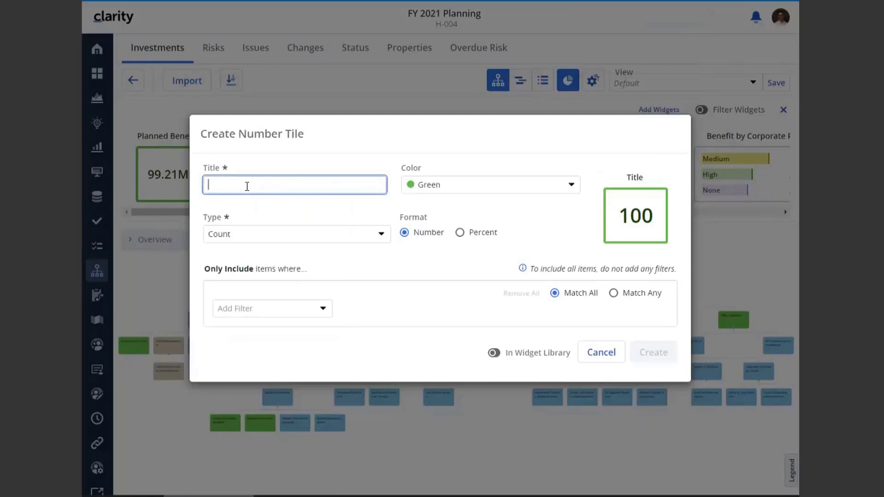
Step: Title the number tile "Planned Cost" and set its color to Red
text(Planned Cst)
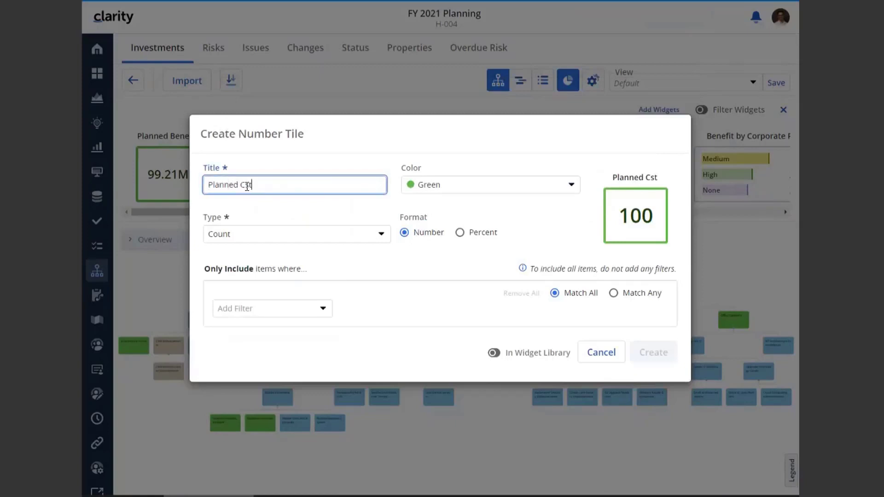
key(BackSpace)
key(BackSpace)
text(ost)
click(419, 189)
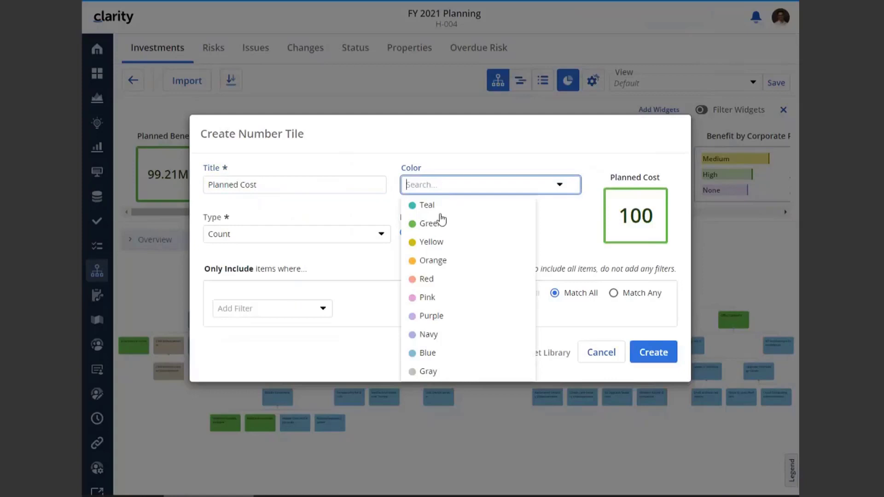
click(427, 281)
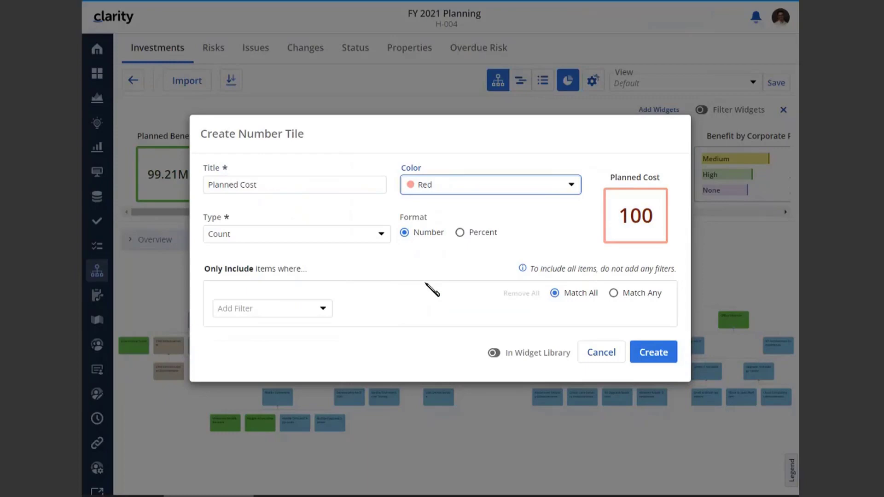
Step: Make the number tile calculate the Sum of the Planned Cost attribute
click(222, 234)
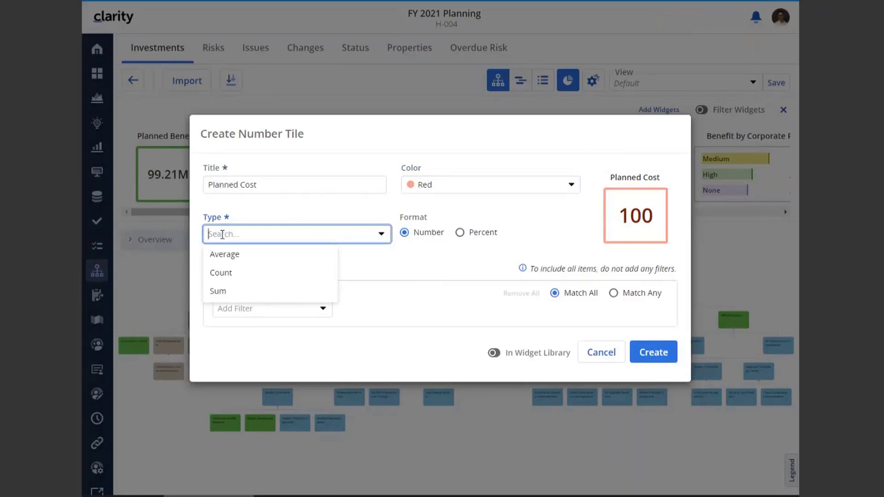
click(231, 292)
click(263, 262)
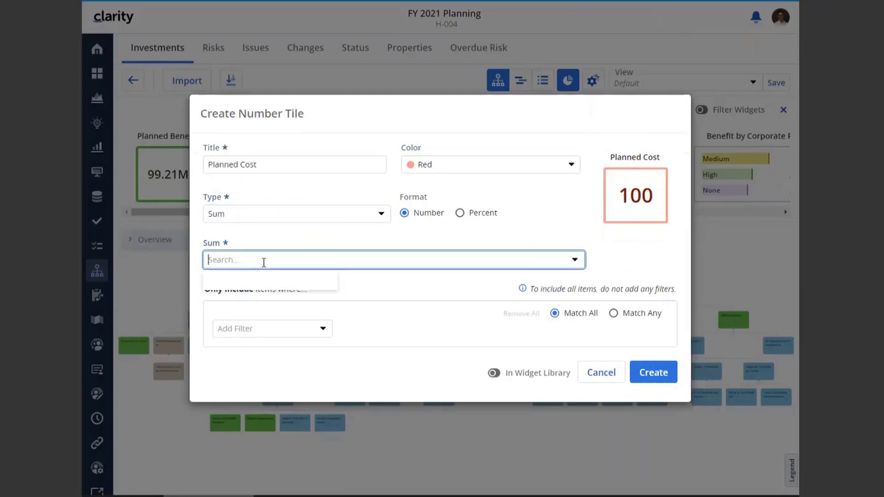
text(planned)
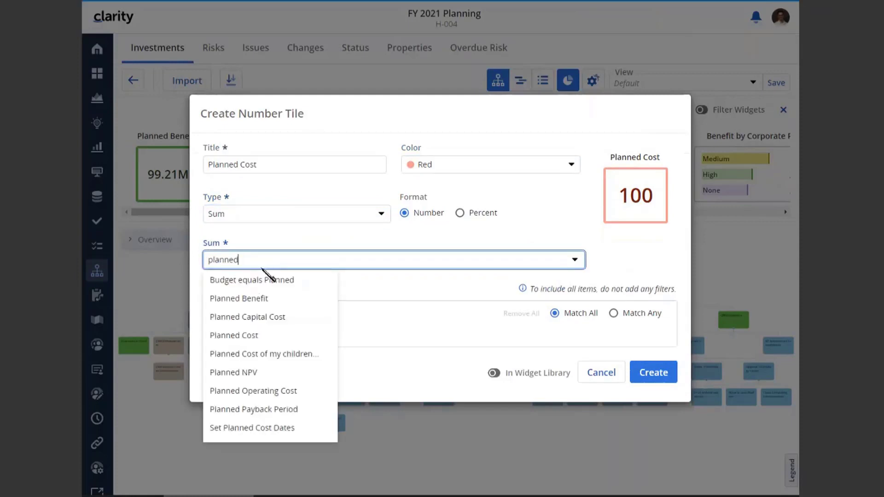
click(246, 336)
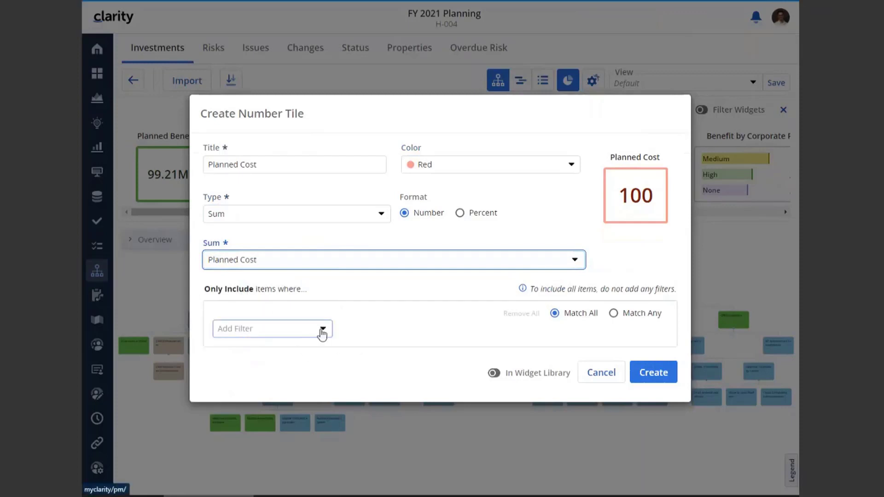
Step: Add a filter so the tile only includes items whose Type is equal to Idea or Project
click(322, 330)
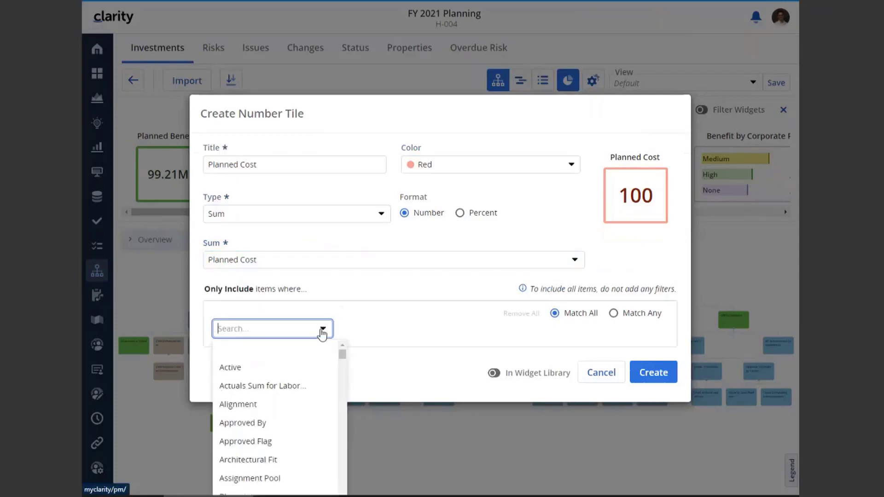
text(type)
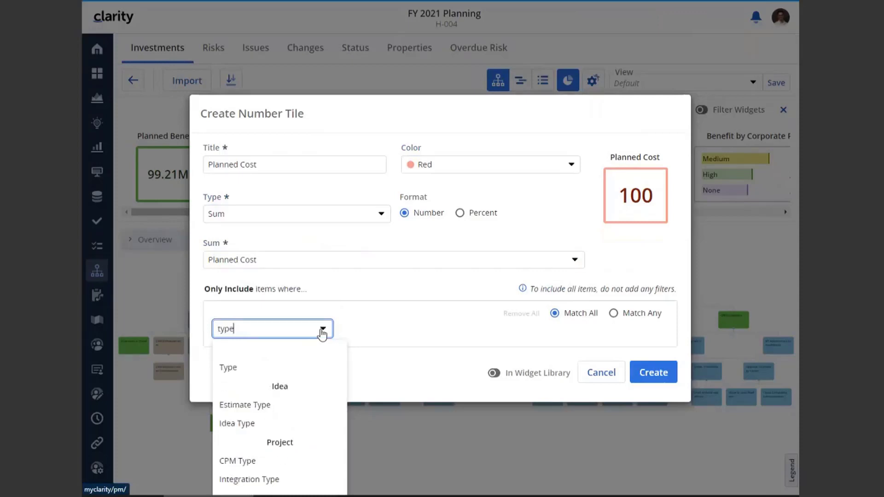
click(234, 374)
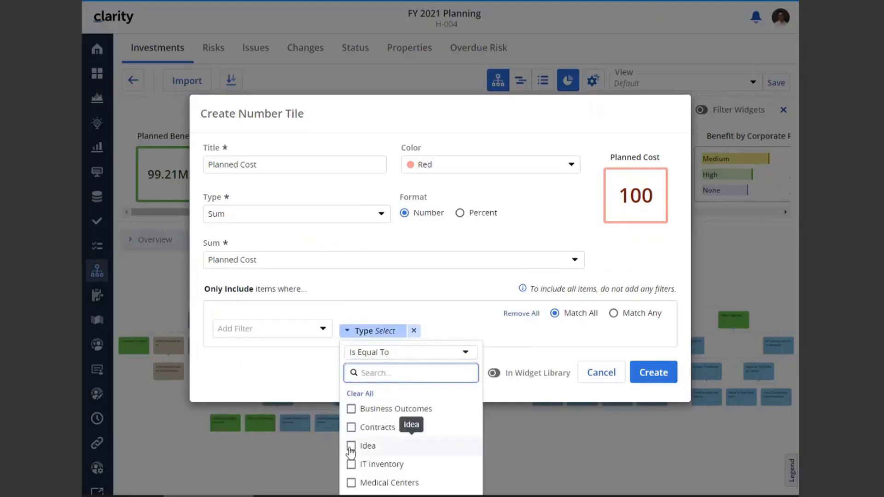
click(374, 438)
click(377, 374)
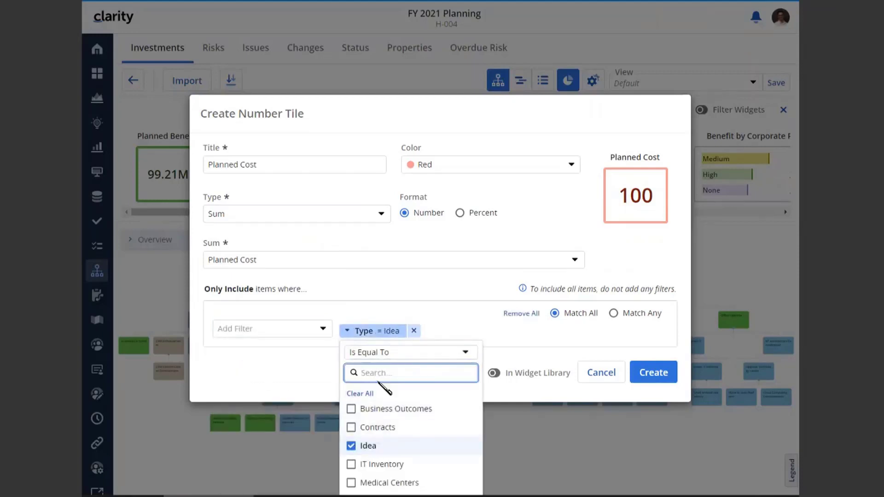
text(proj)
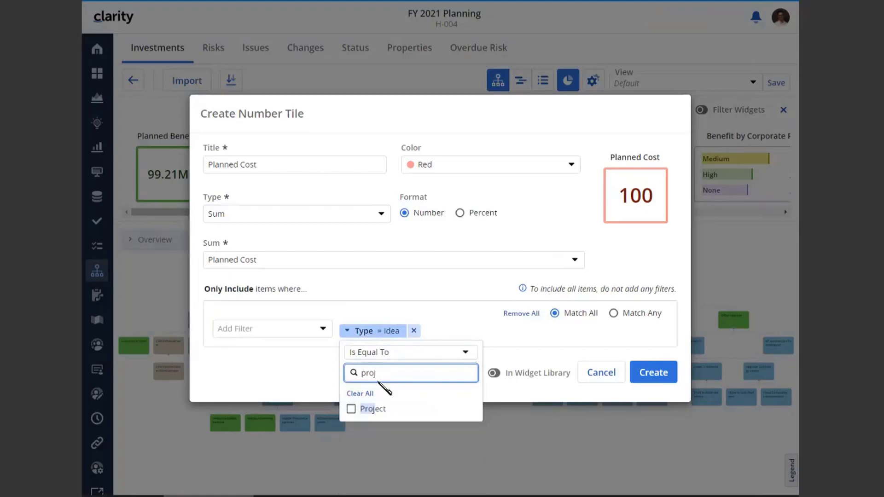
click(351, 409)
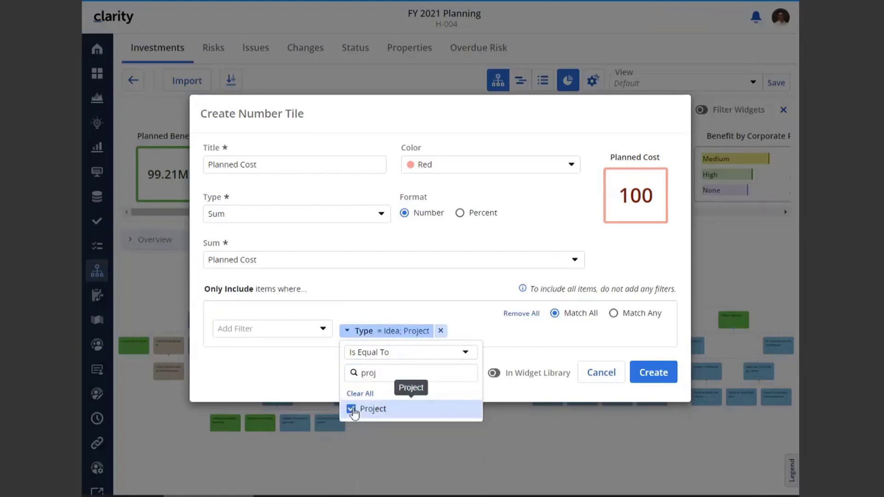
click(288, 382)
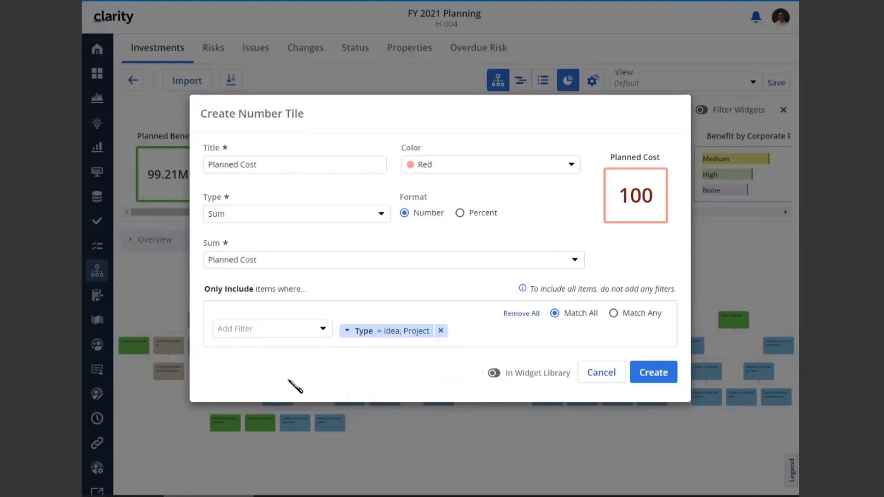
Step: Create the Planned Cost tile as a personal widget, leaving it out of the widget library
click(250, 159)
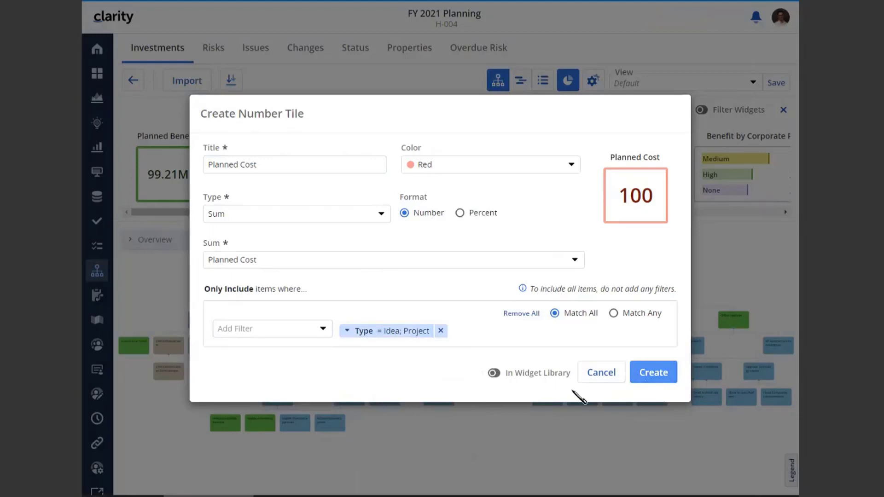
click(501, 378)
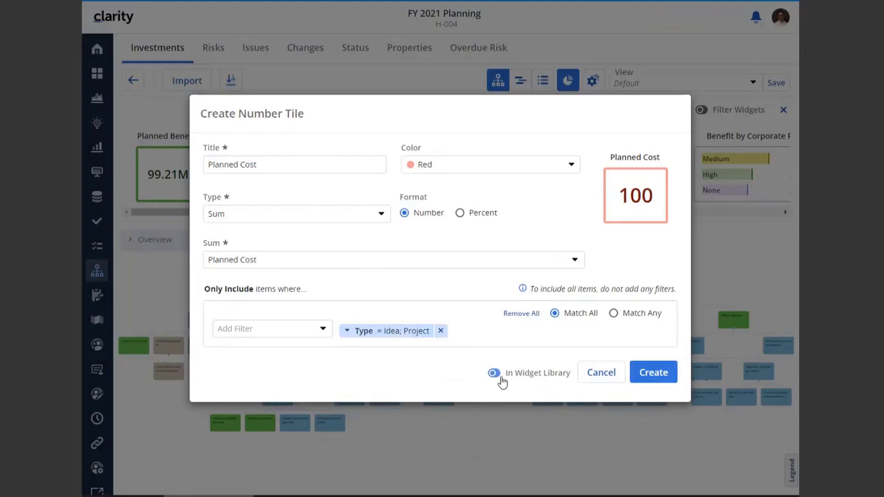
click(529, 372)
click(492, 374)
click(494, 373)
click(659, 377)
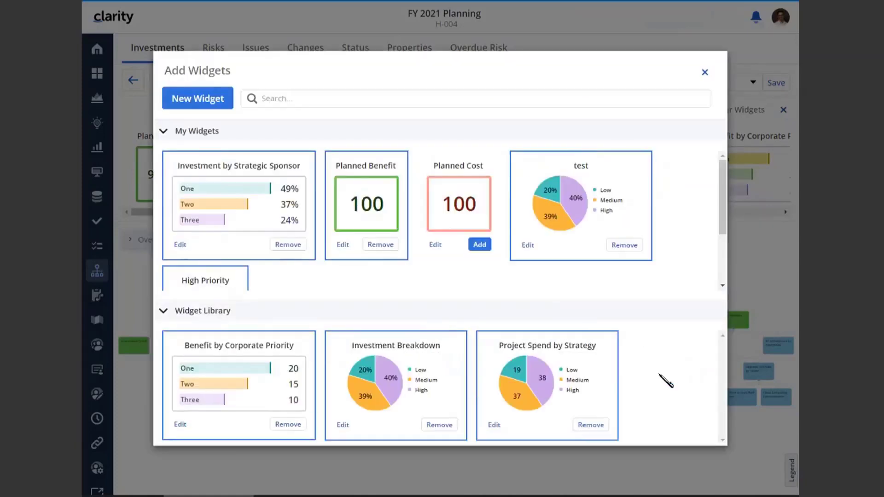
Step: Start a new Pie Chart widget
scroll(391, 274, down, 1)
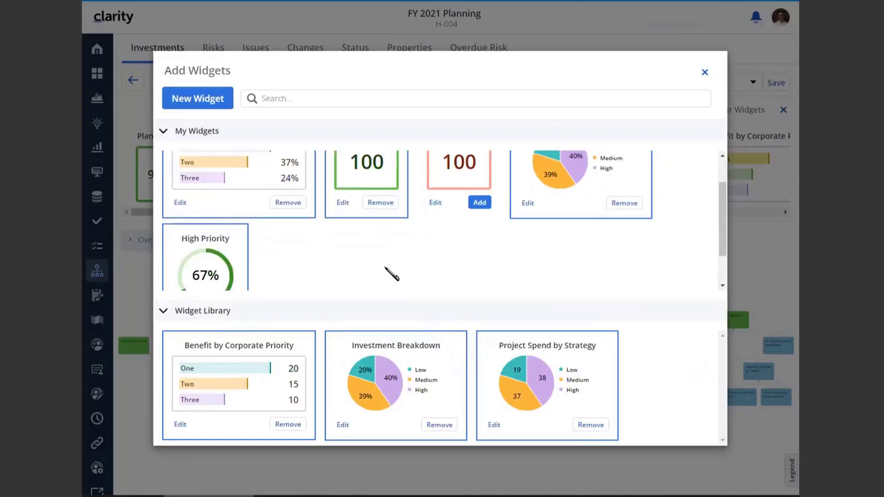
scroll(392, 273, up, 1)
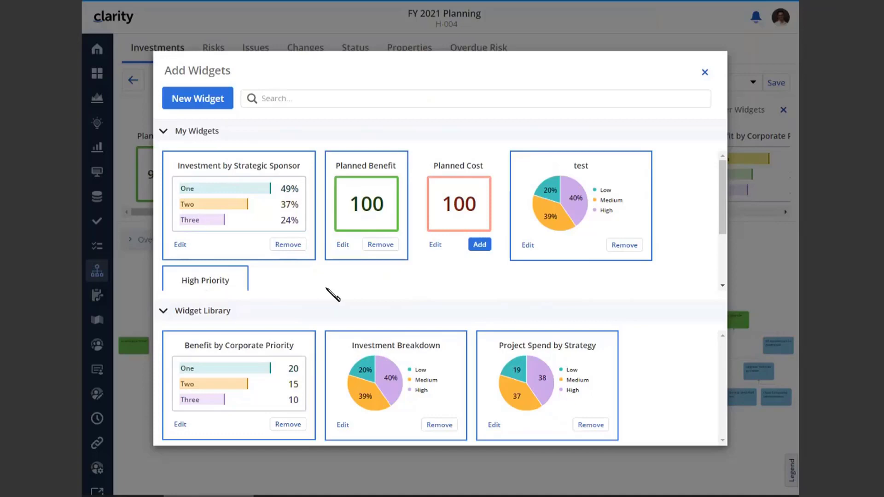
click(207, 108)
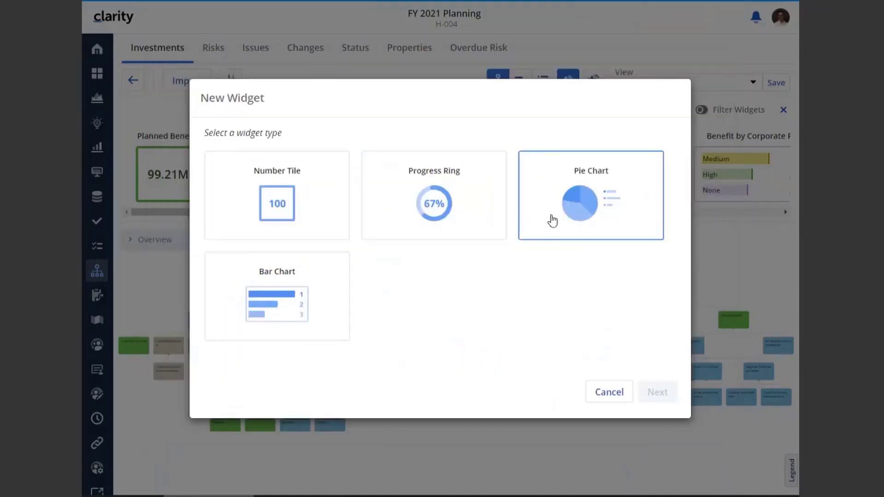
click(551, 220)
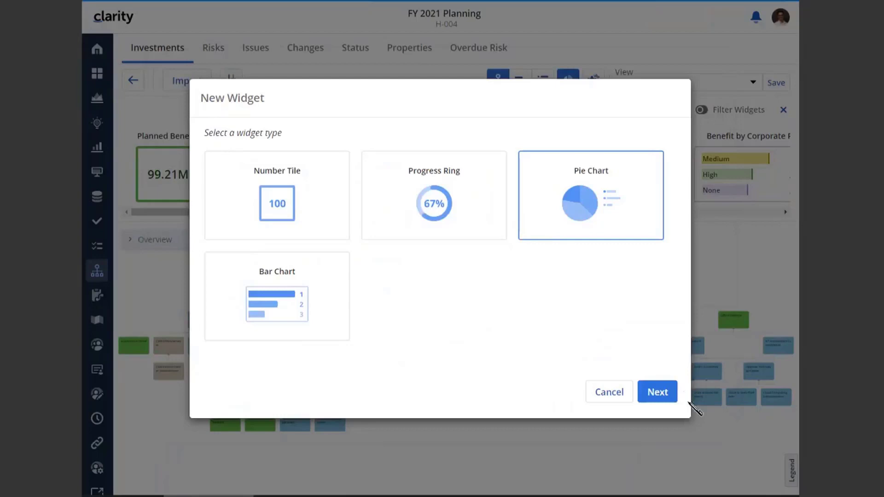
click(667, 400)
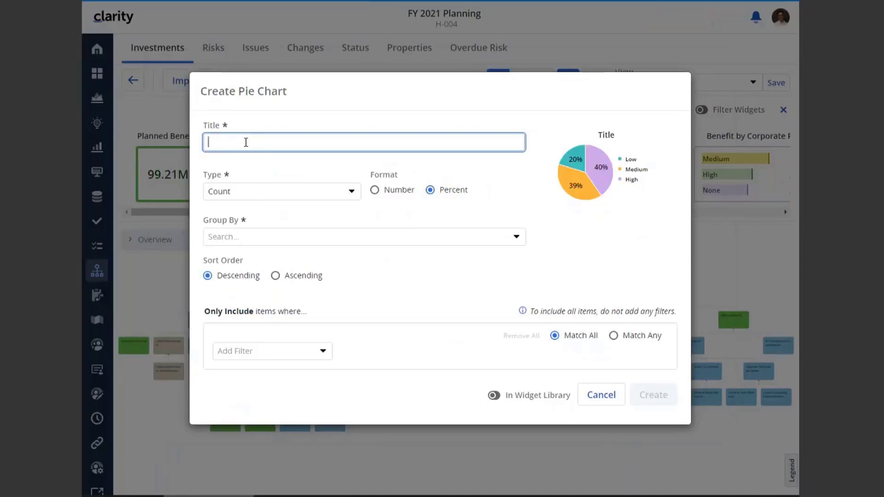
Step: Title the pie chart "Cost by BU Priority" and set its calculation type to Sum
text(Cost by BU Priority)
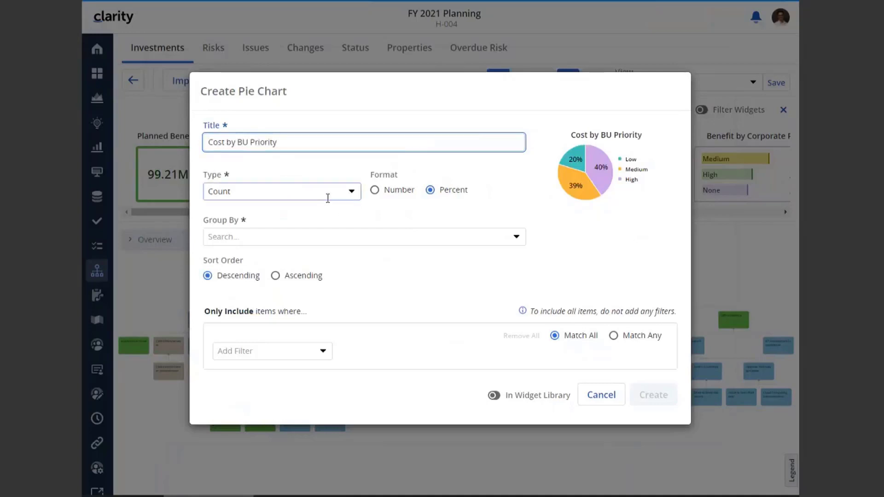
click(328, 195)
click(244, 236)
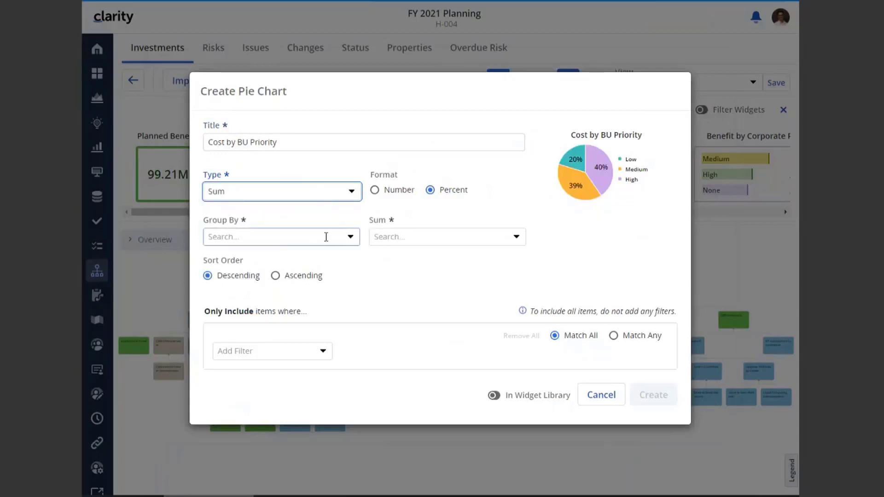
Step: Group the pie chart by Business Unit Priority and sum the Planned Cost attribute
click(350, 237)
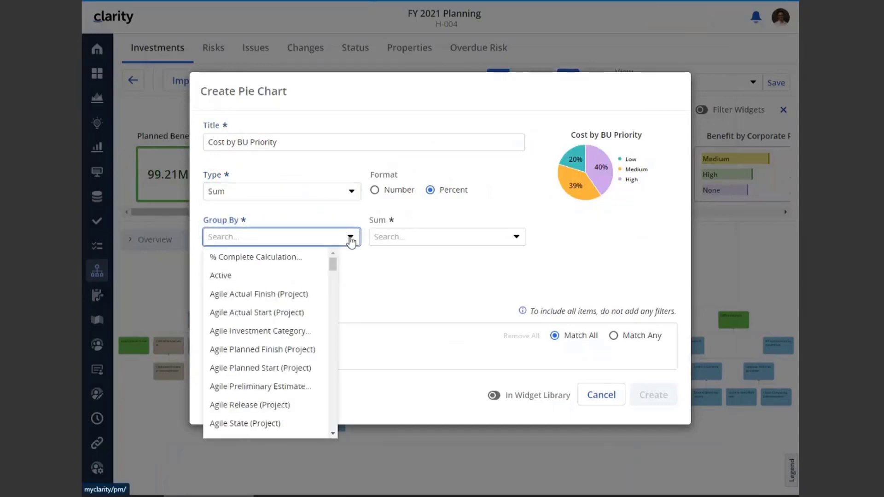
text(busine)
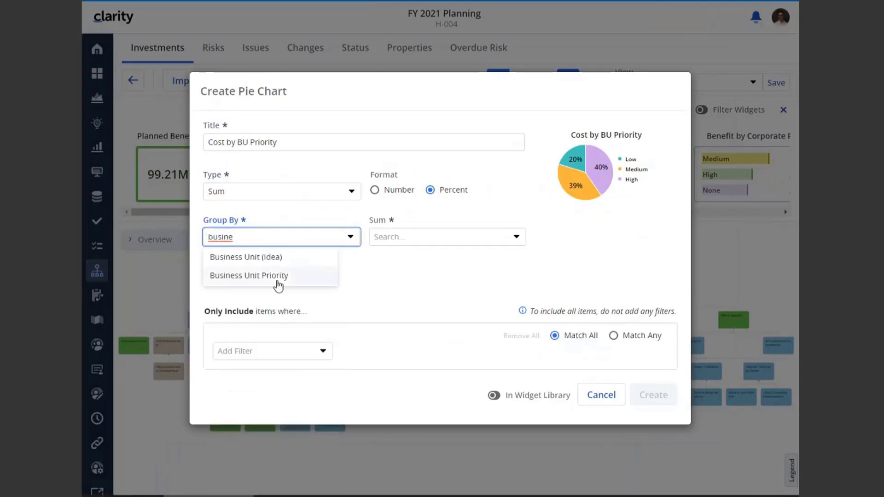
click(277, 275)
click(516, 241)
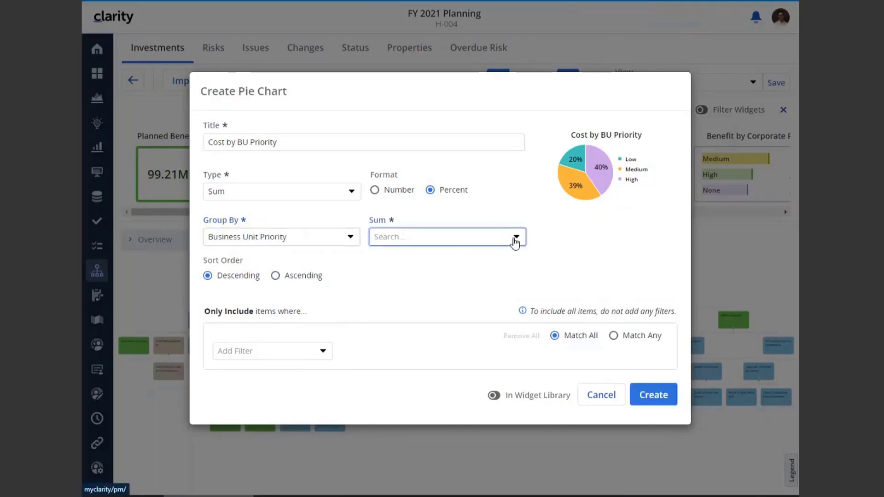
text(pl)
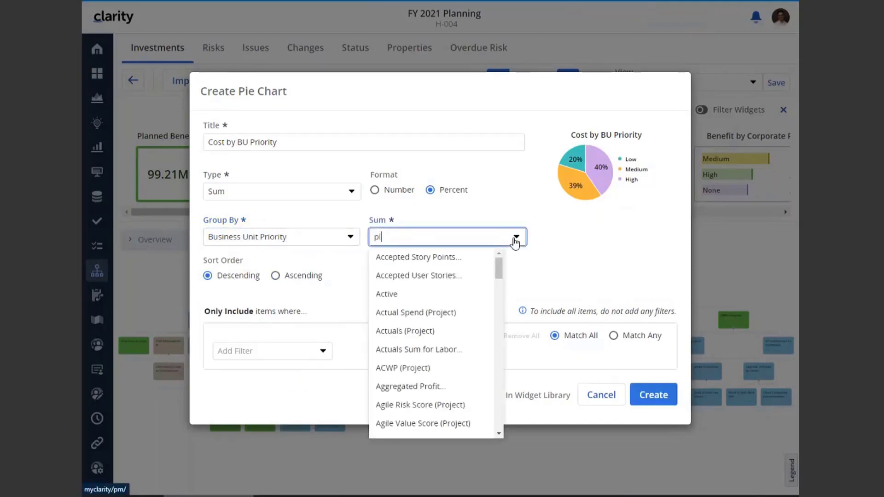
text(anned)
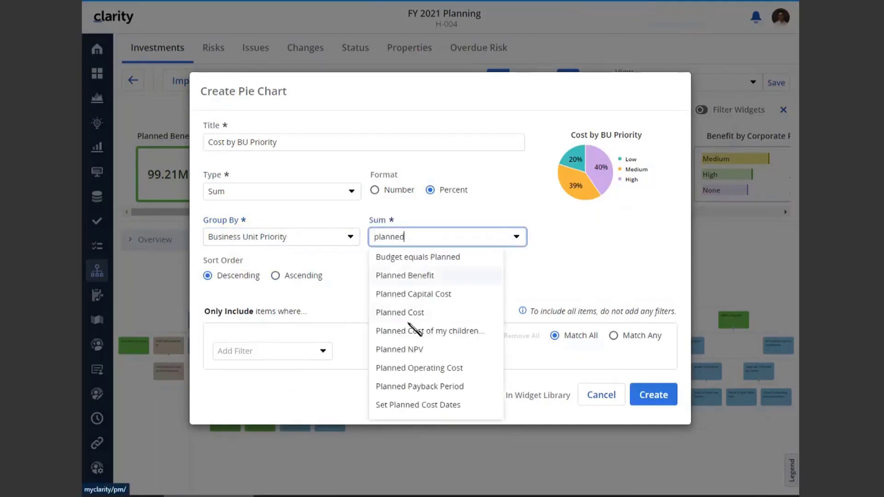
click(404, 314)
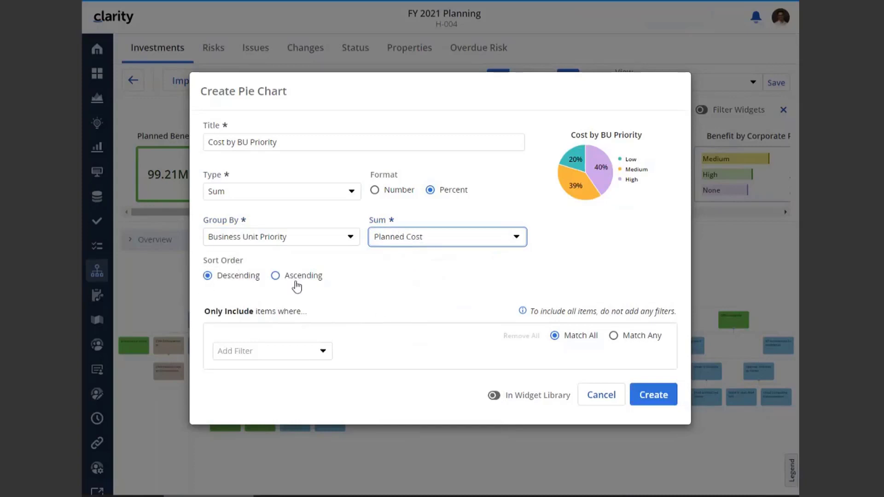
Step: Filter the pie chart to include only items whose Type equals Project, and create the widget
click(323, 354)
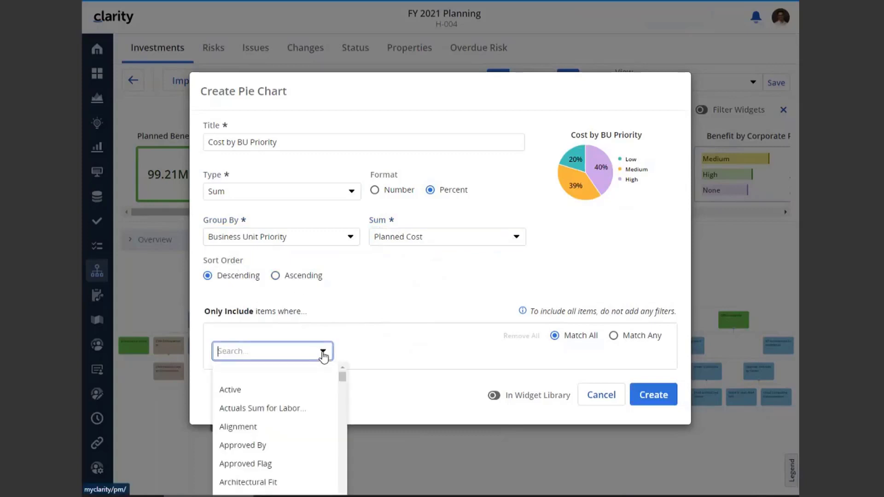
text(type)
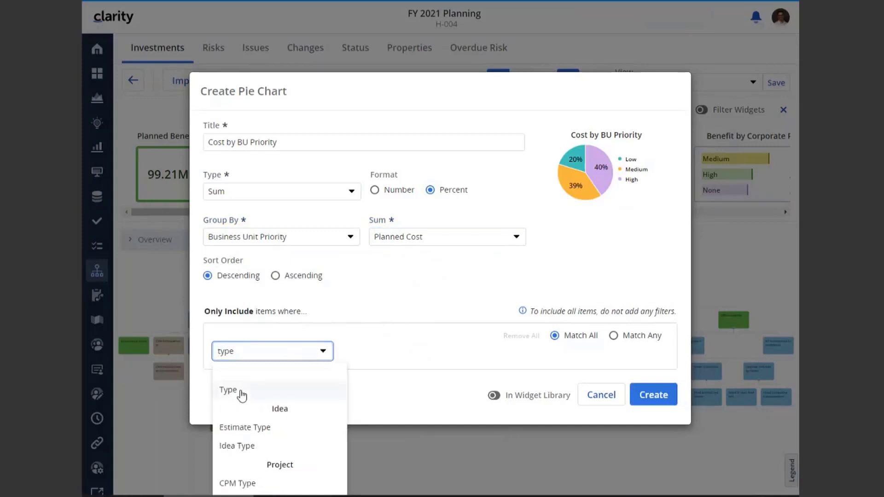
click(241, 393)
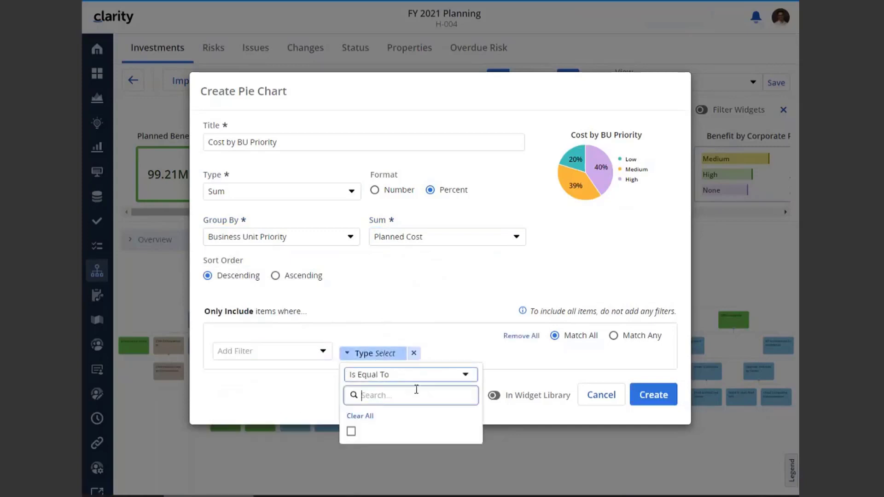
text(proj)
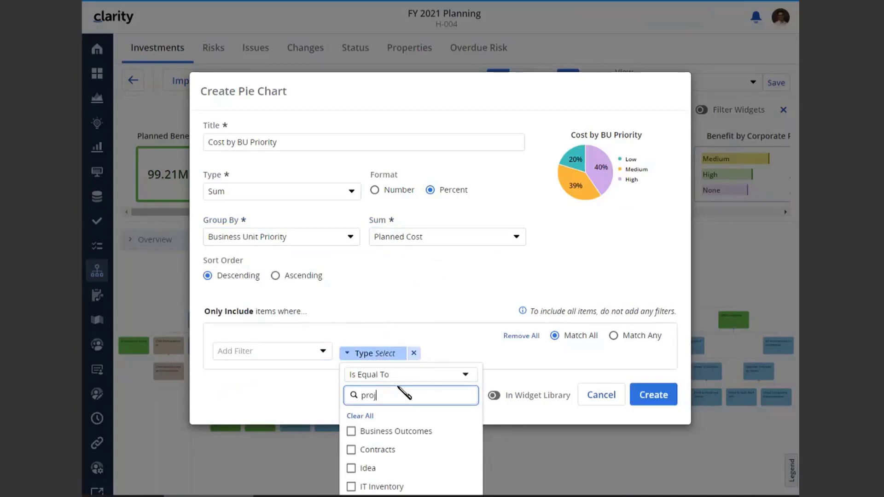
click(360, 430)
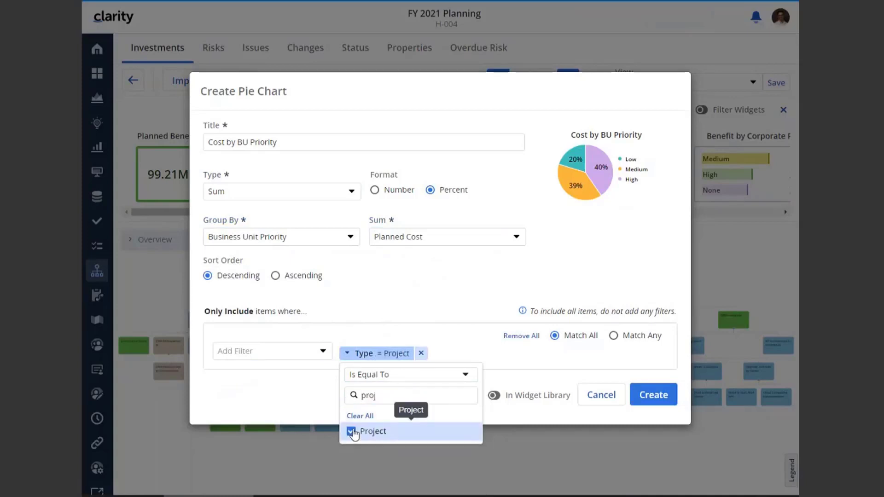
click(651, 396)
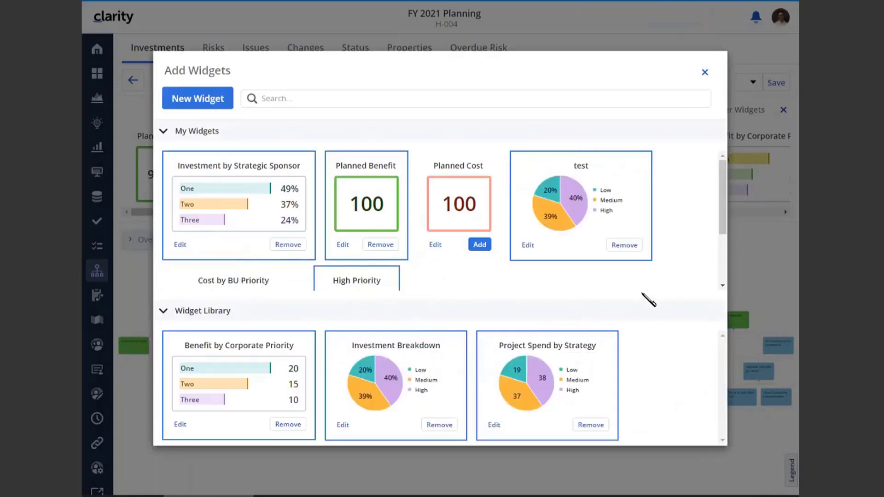
Step: Add the Planned Cost and Cost by BU Priority widgets to the hierarchy's widget area and close the Add Widgets dialog
scroll(654, 279, down, 1)
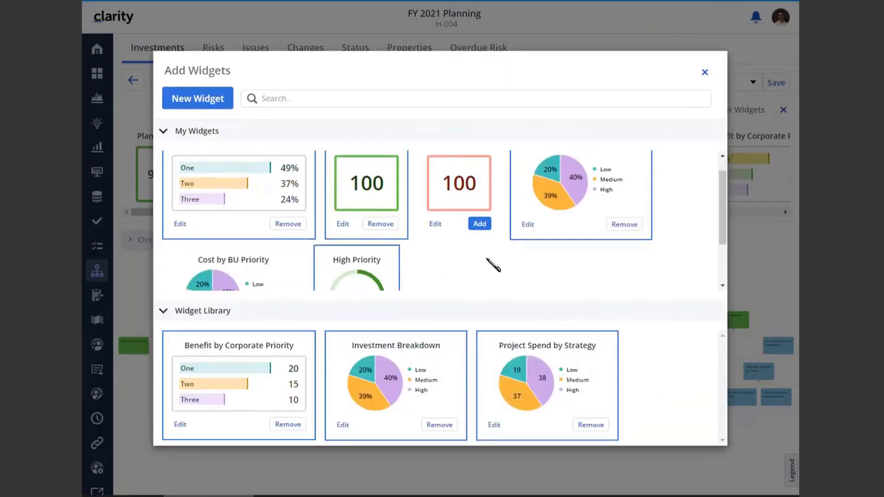
click(478, 224)
scroll(483, 265, down, 3)
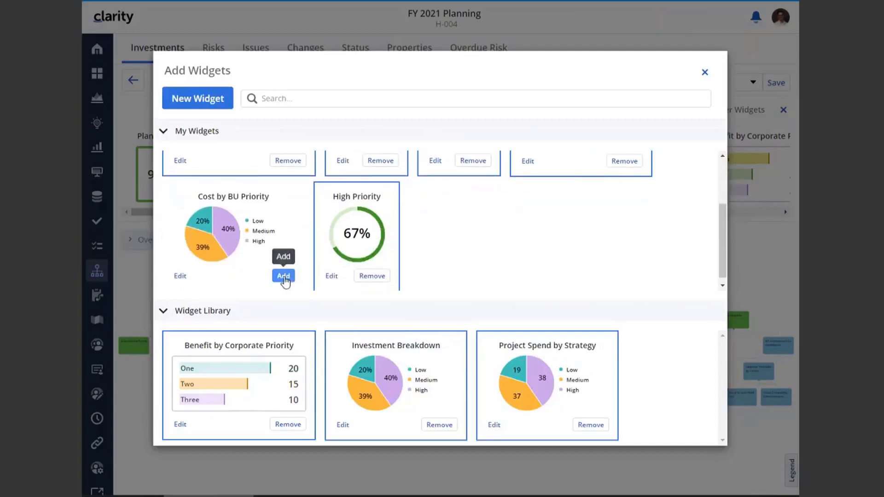
click(283, 276)
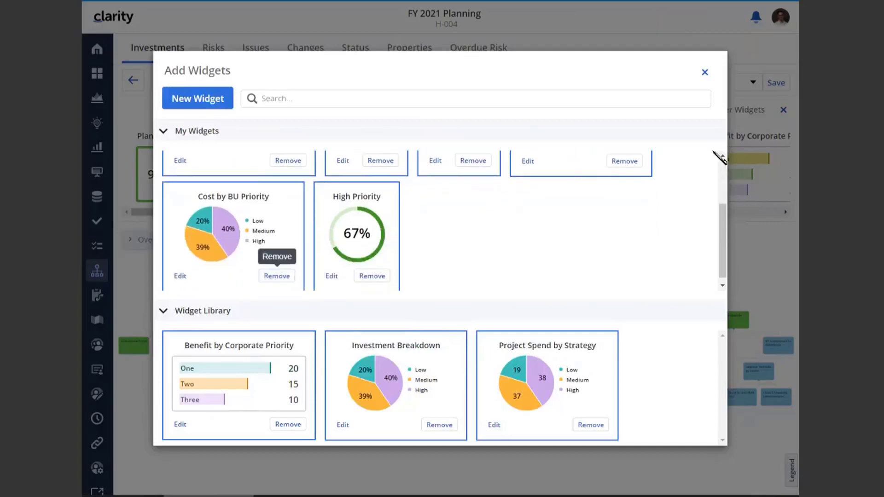
click(705, 72)
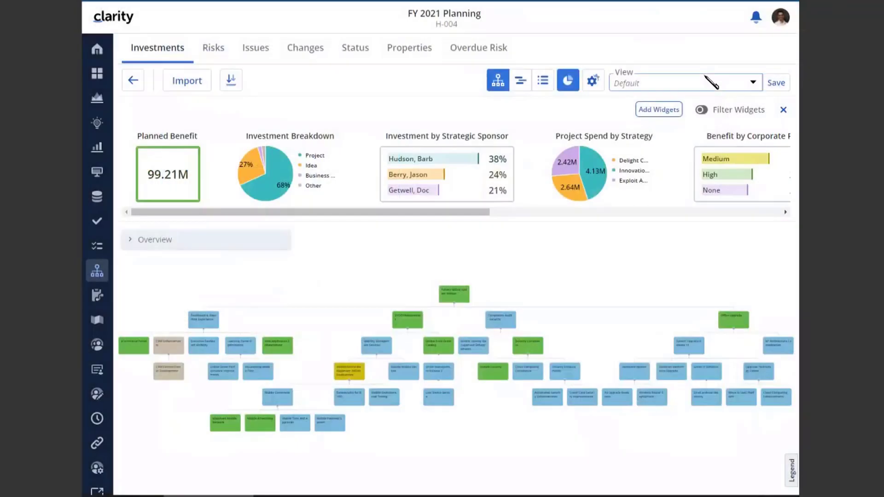
Step: Hide the Other and Low slices in the Cost by BU Priority pie chart, switching the Very High slice off and back on
drag(466, 213, 780, 222)
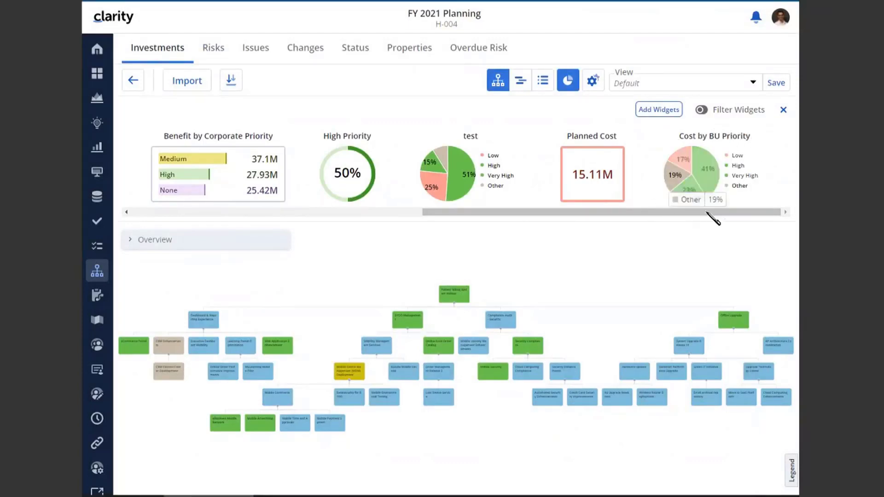
mouse_move(712, 190)
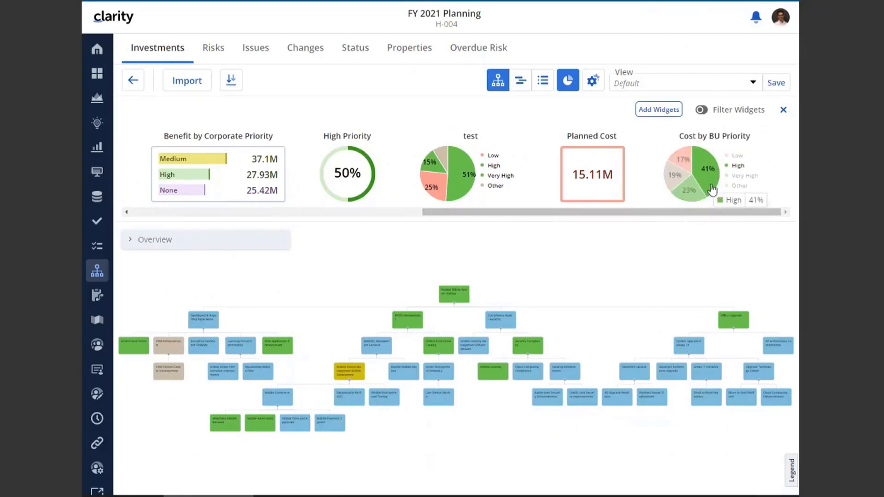
mouse_move(687, 165)
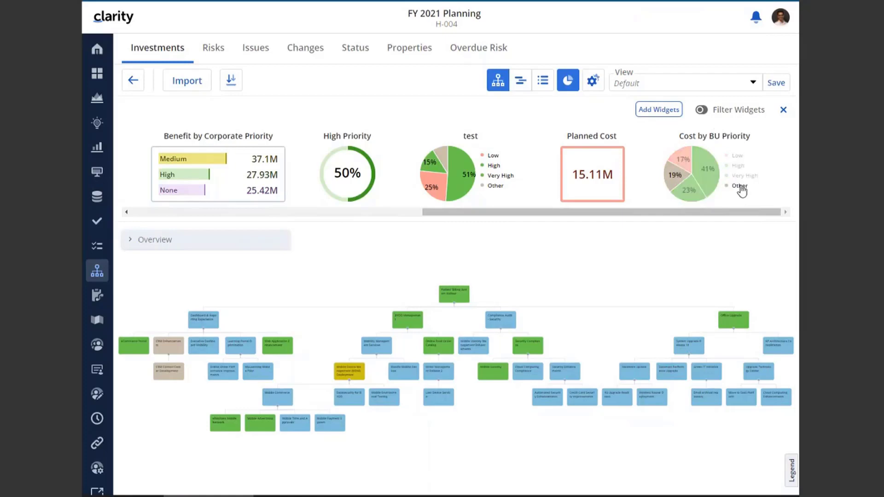
click(740, 187)
click(741, 175)
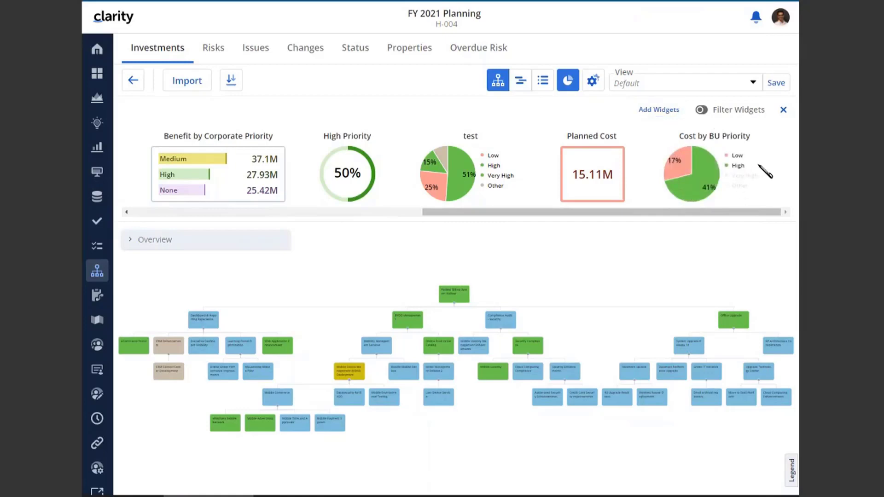
click(736, 156)
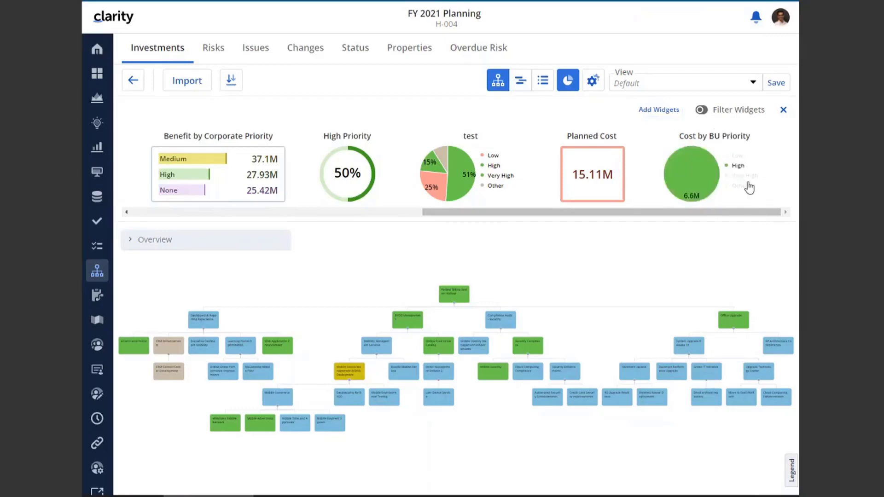
click(744, 175)
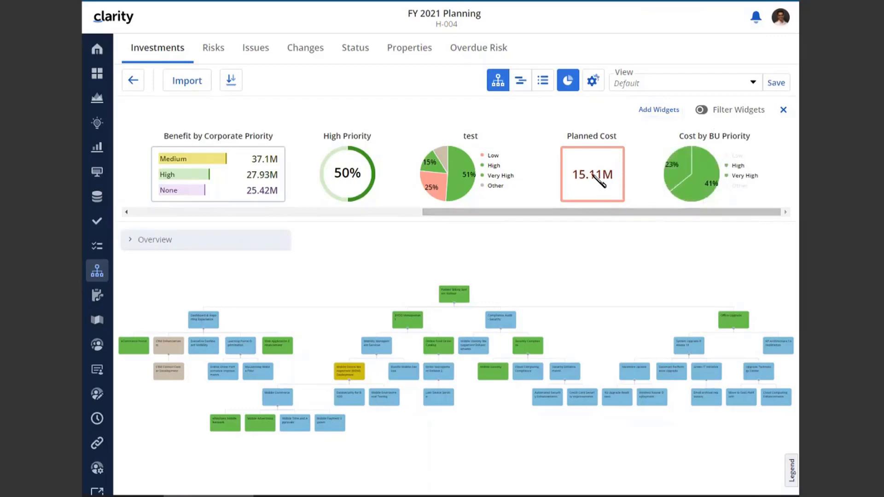
Step: Toggle the value format of the test pie chart and the Benefit by Corporate Priority bar chart between percentages and amounts and back
mouse_move(470, 184)
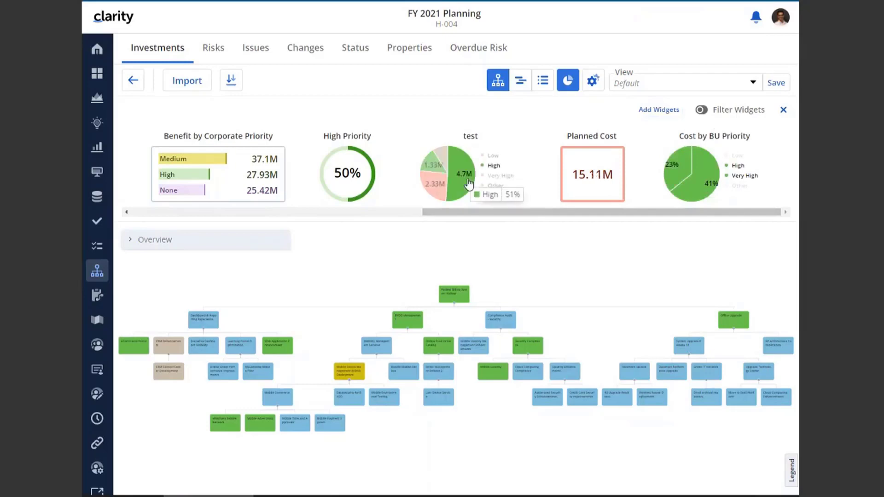
click(469, 183)
click(469, 183)
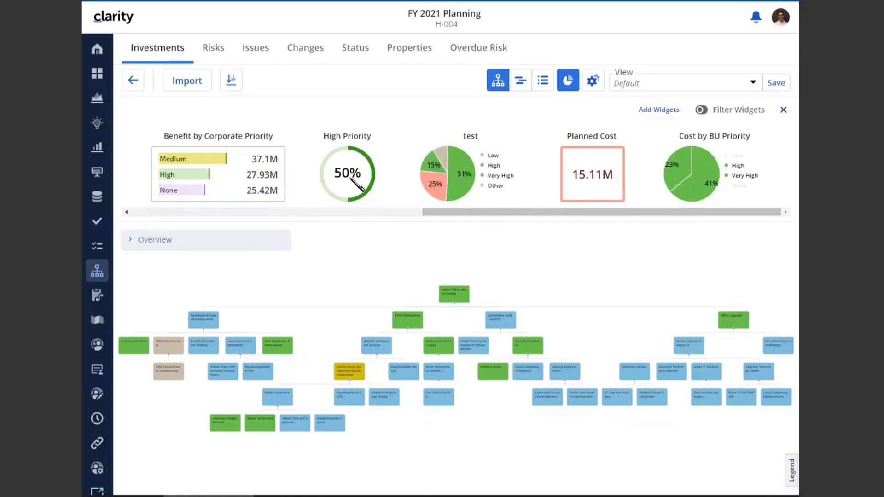
click(266, 159)
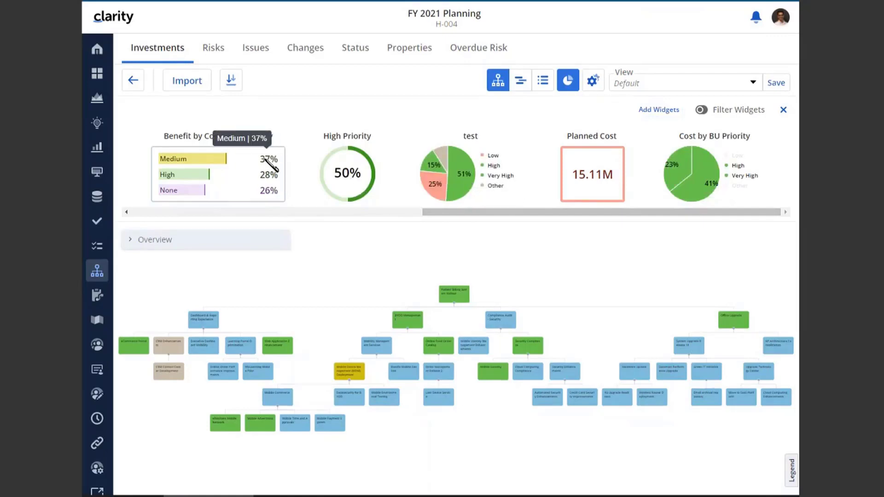
click(264, 158)
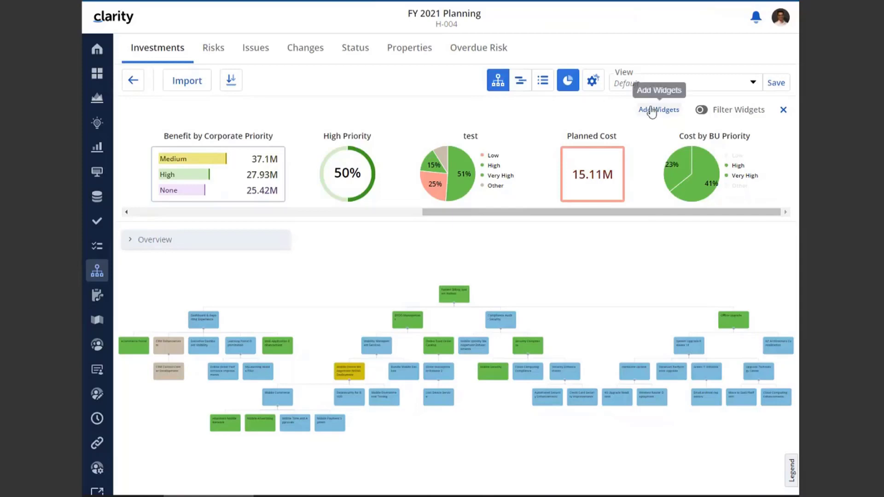
Step: Log out and log back in as a different user with that account's username and password
click(780, 21)
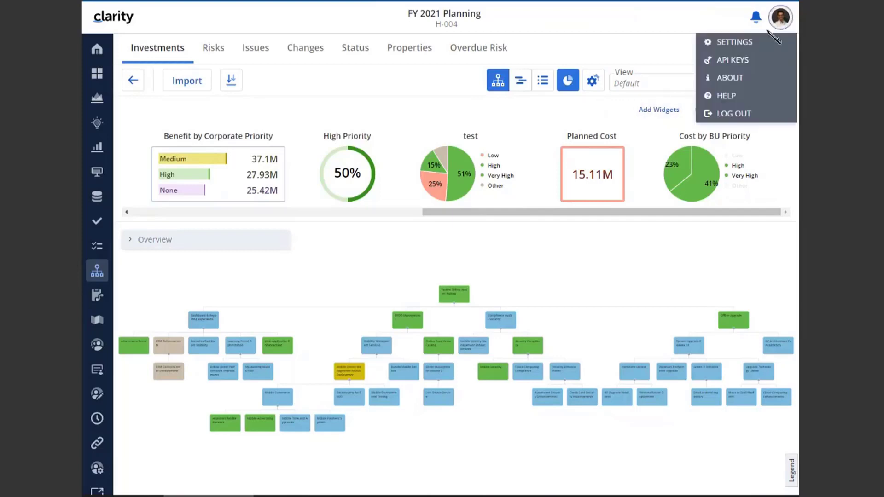
click(734, 113)
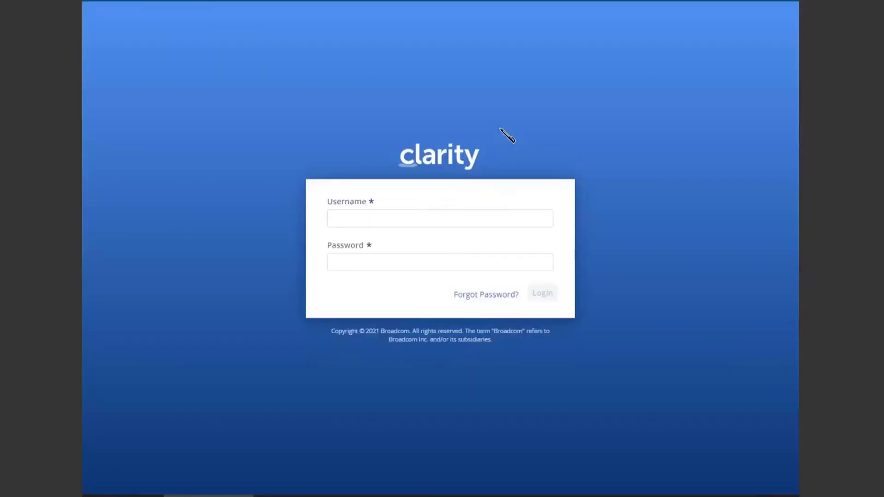
click(387, 222)
click(382, 276)
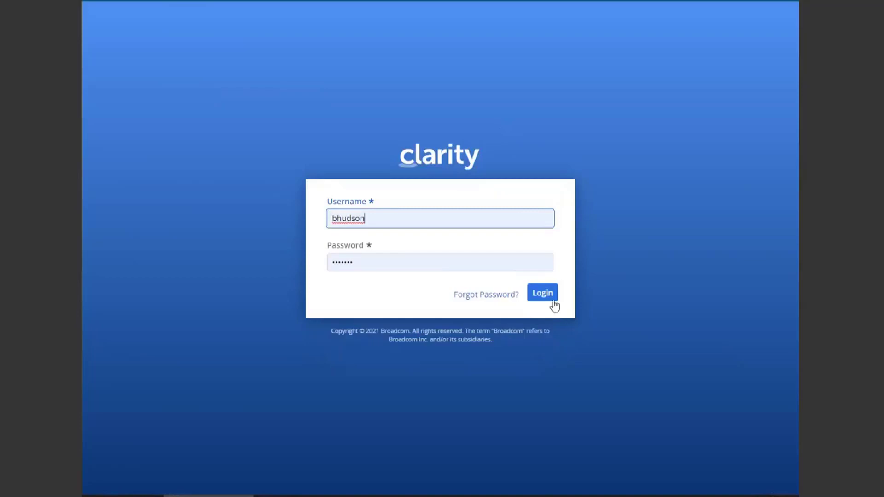
click(551, 299)
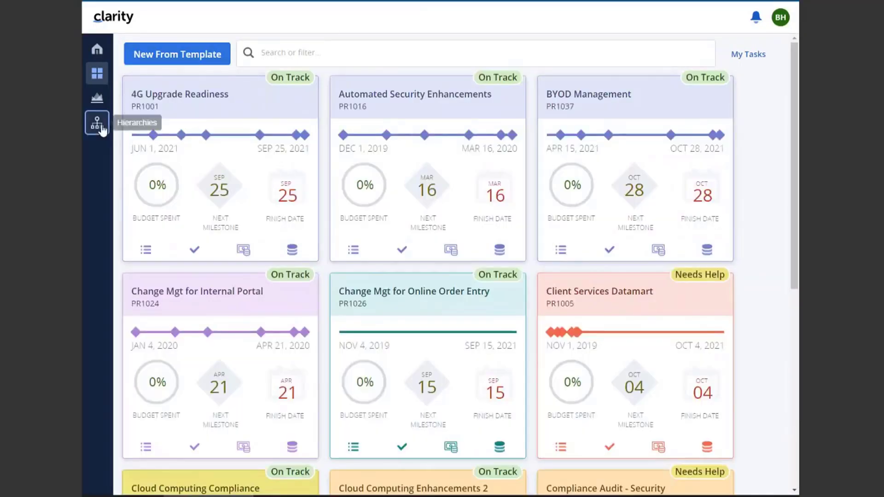
Step: Open the FY 2021 Planning hierarchy and bring up its Add Widgets dialog
click(97, 123)
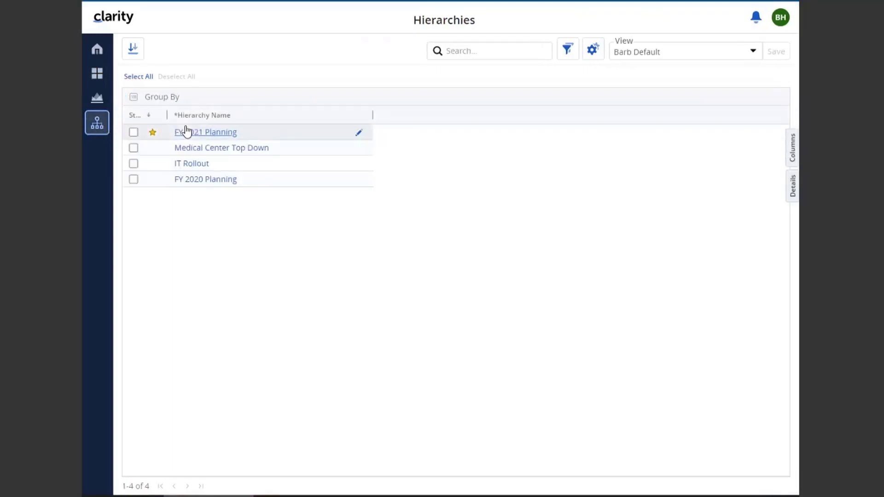
click(208, 132)
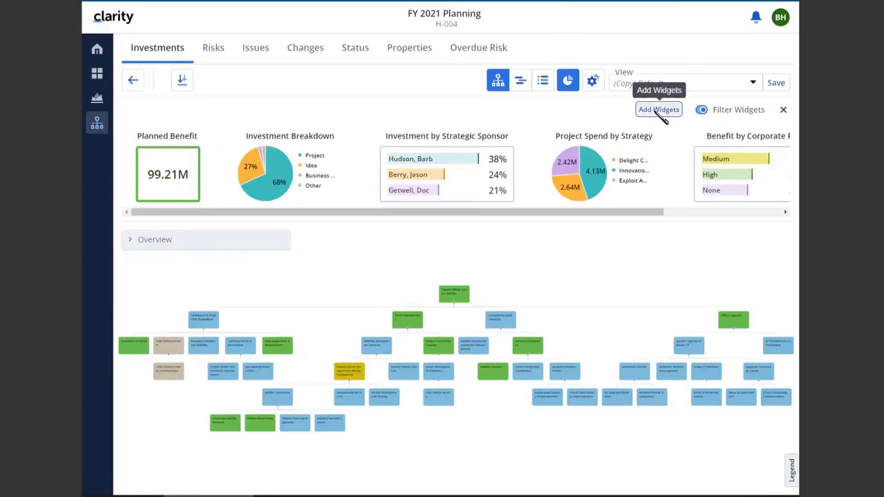
click(654, 112)
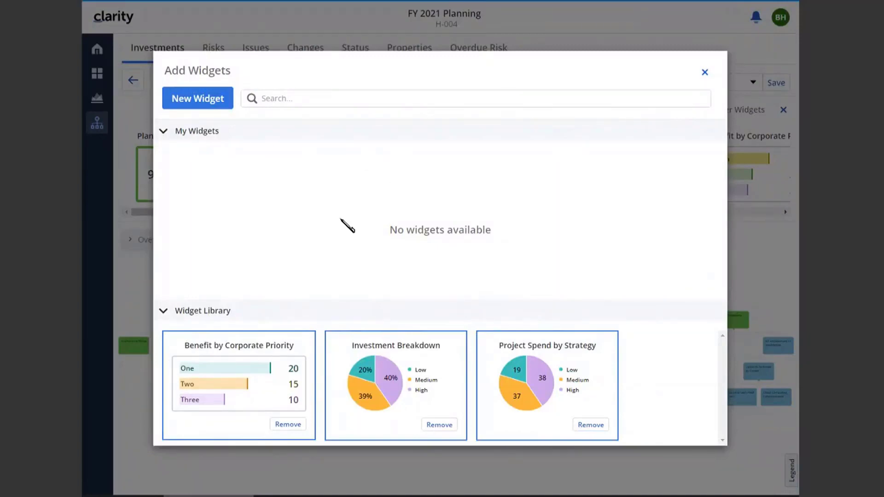
Step: Start a new Progress Ring widget and title it "My Sponsored Projects"
click(204, 102)
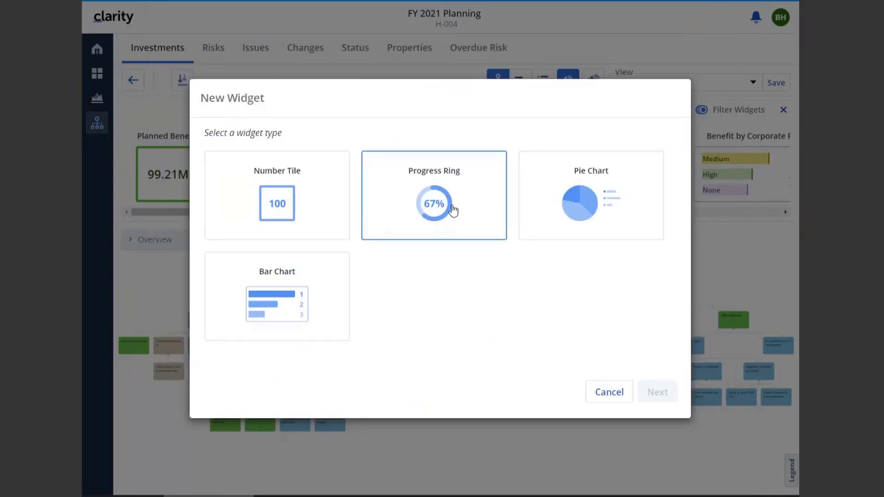
click(453, 210)
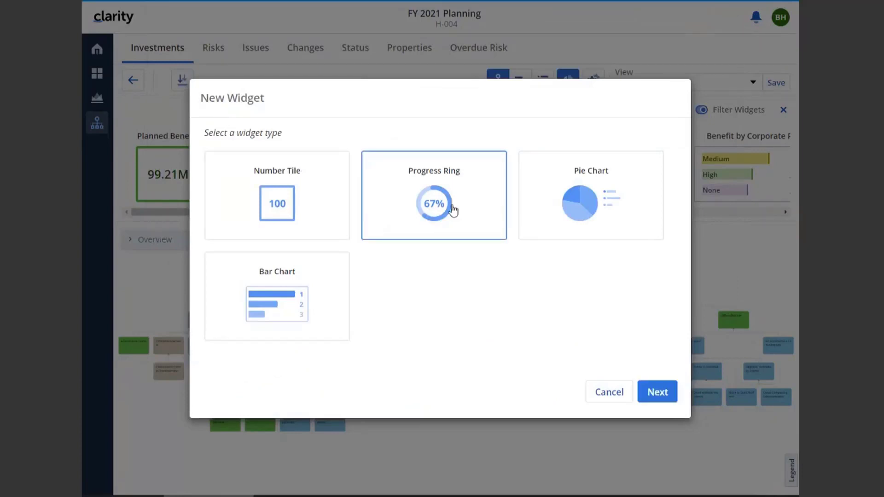
click(655, 391)
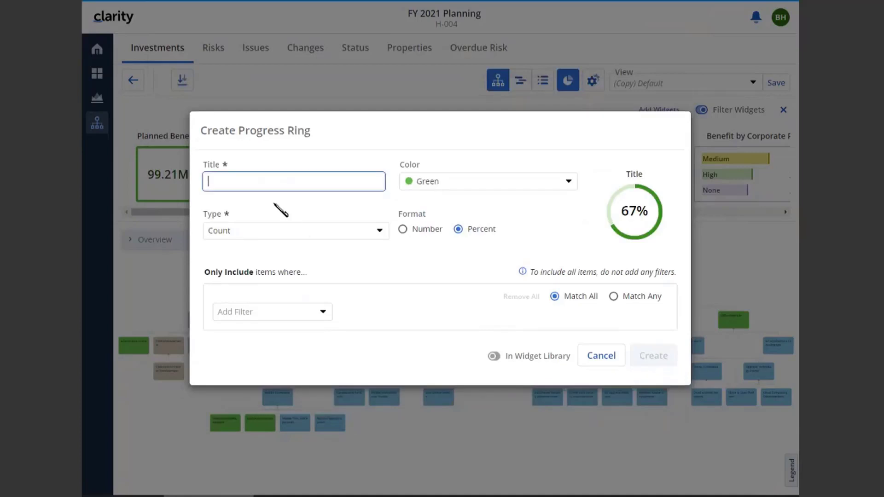
text(My Sponsor)
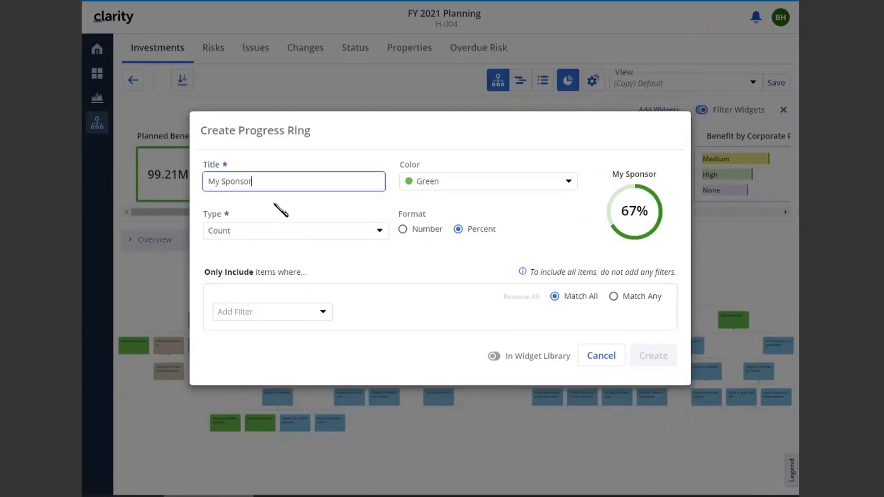
text(ed Projects)
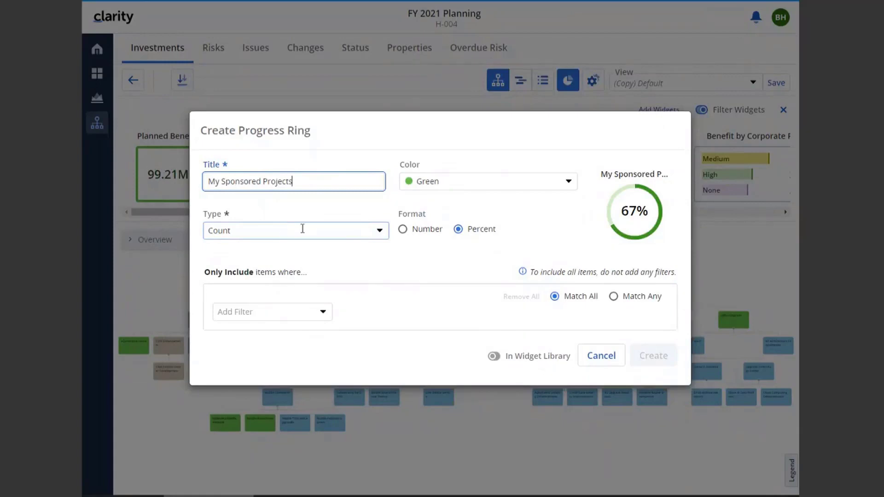
Step: Limit the progress ring to items whose Strategic Sponsor equals the logged-in user's name, and create the widget
click(319, 311)
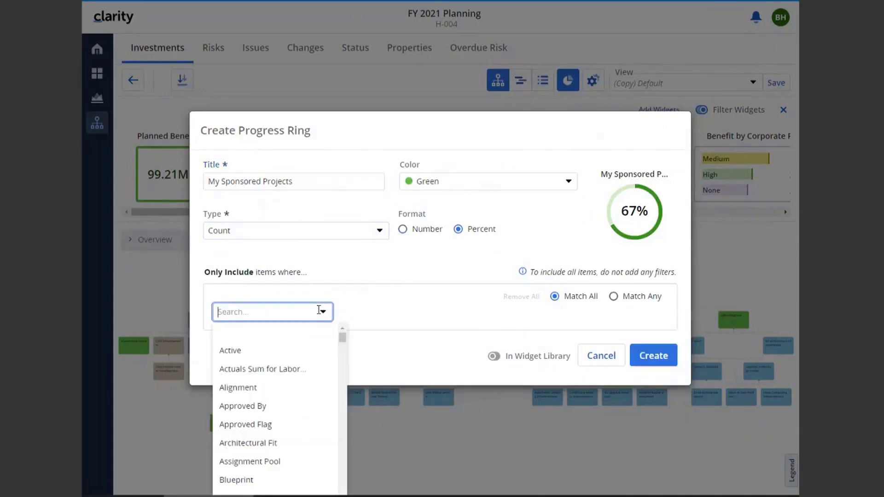
text(strate)
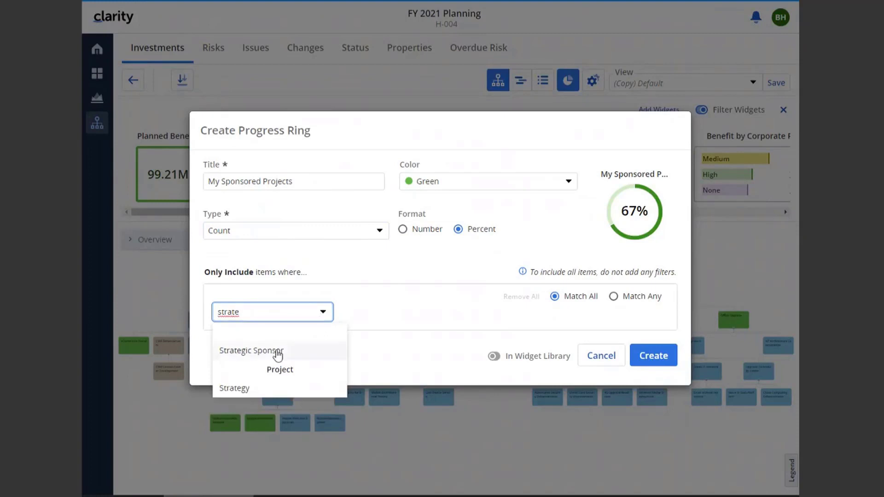
click(278, 352)
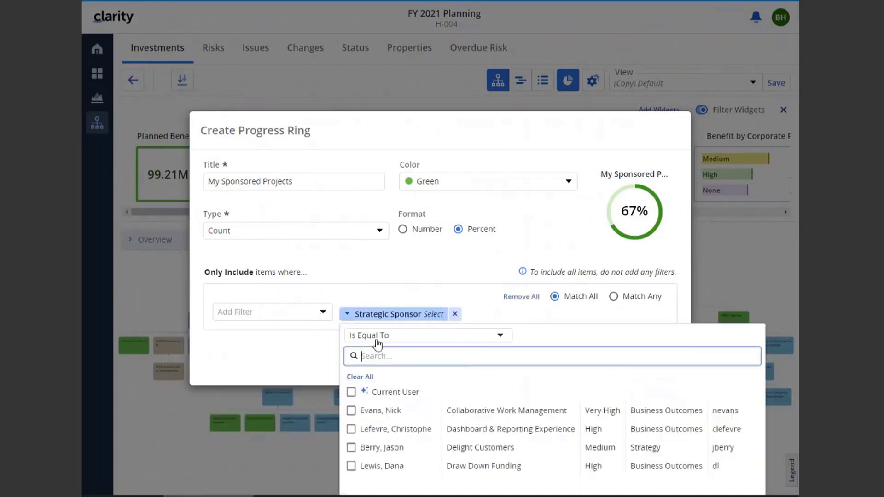
text(bar)
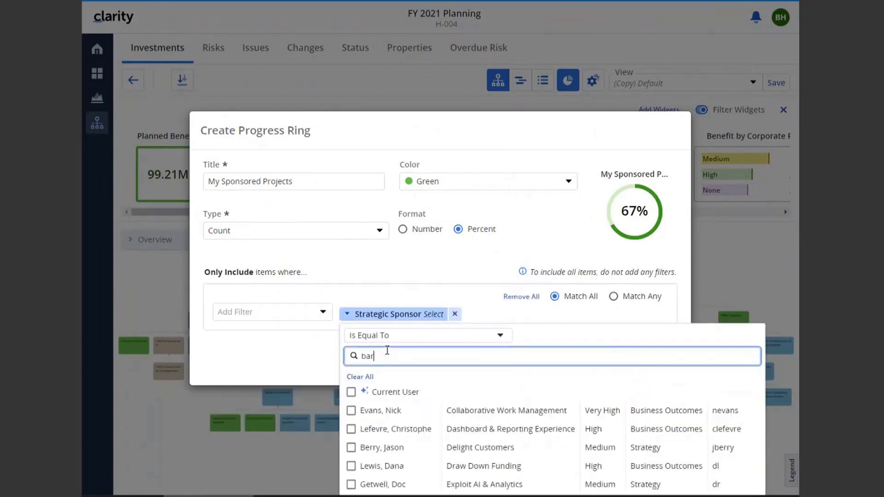
text(b)
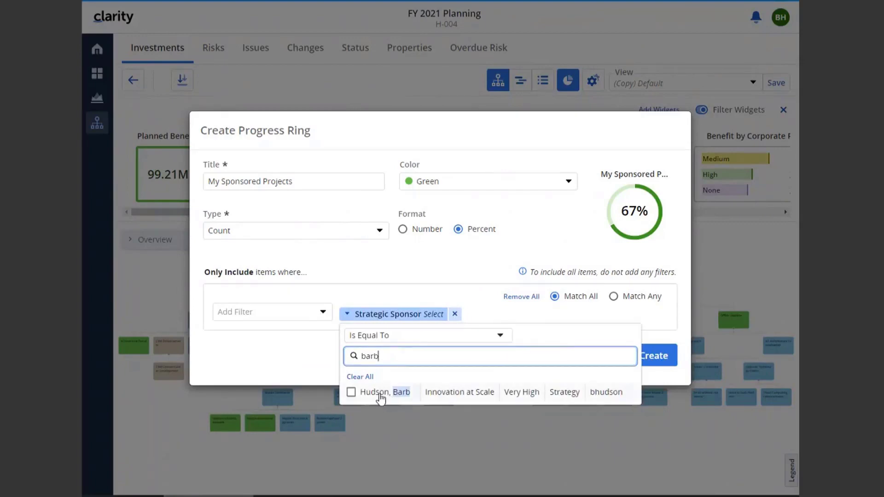
click(387, 392)
click(293, 370)
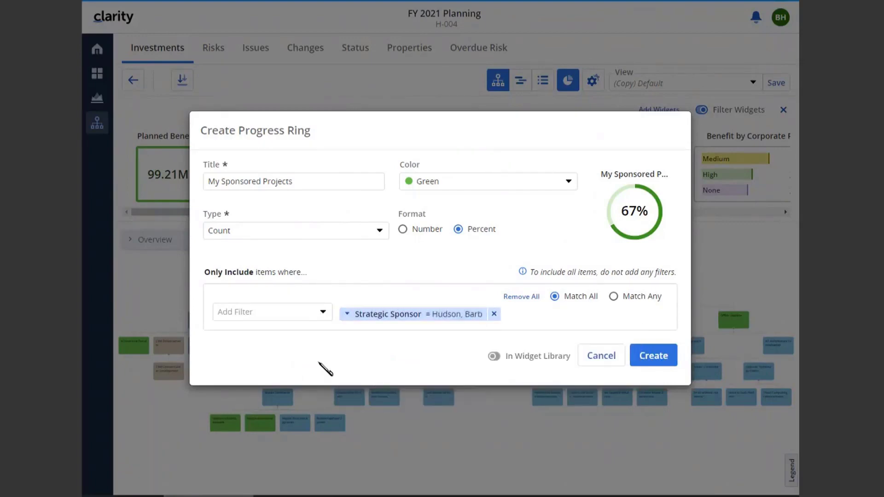
click(654, 357)
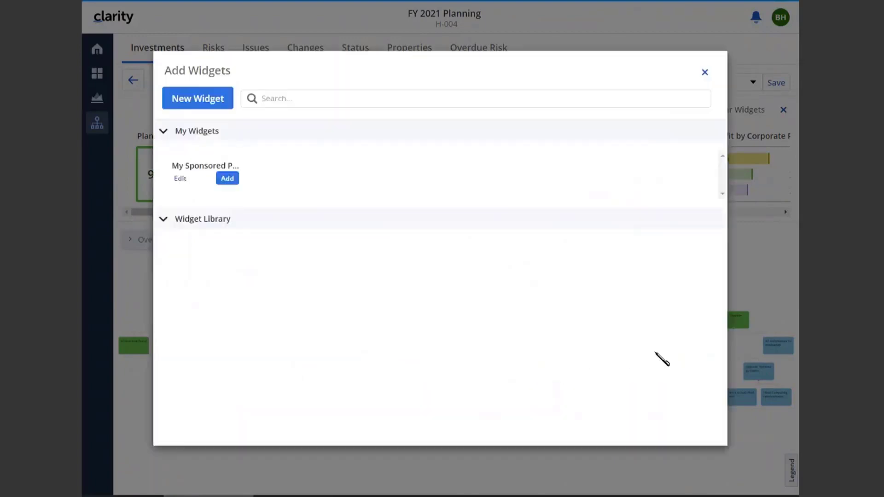
Step: Add the My Sponsored Projects ring to the FY 2021 Planning widgets and bring it into view in the widget strip
click(227, 246)
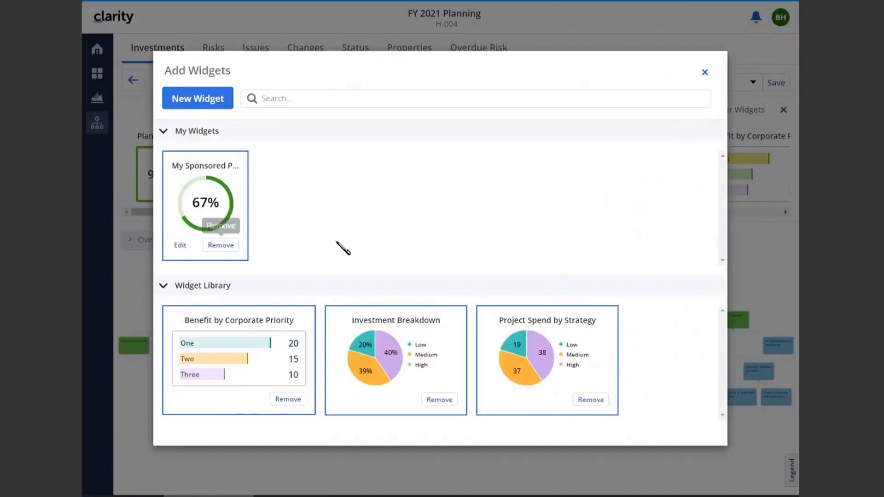
click(704, 72)
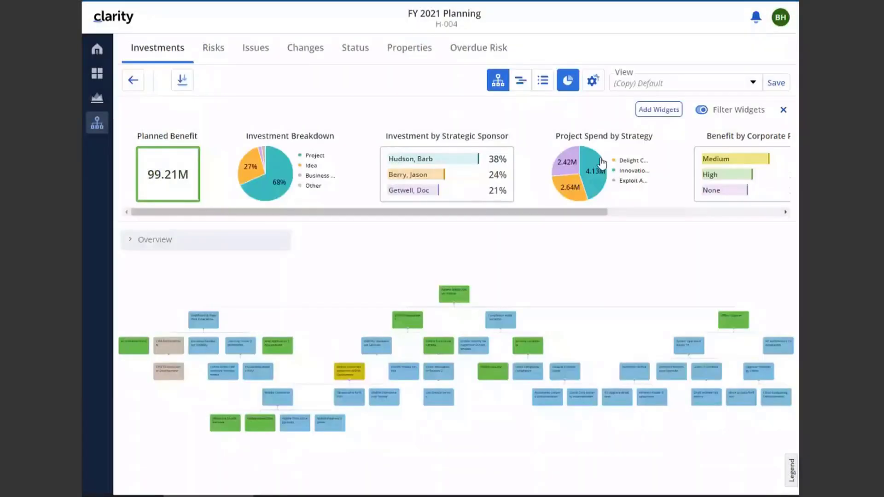
drag(505, 212, 740, 210)
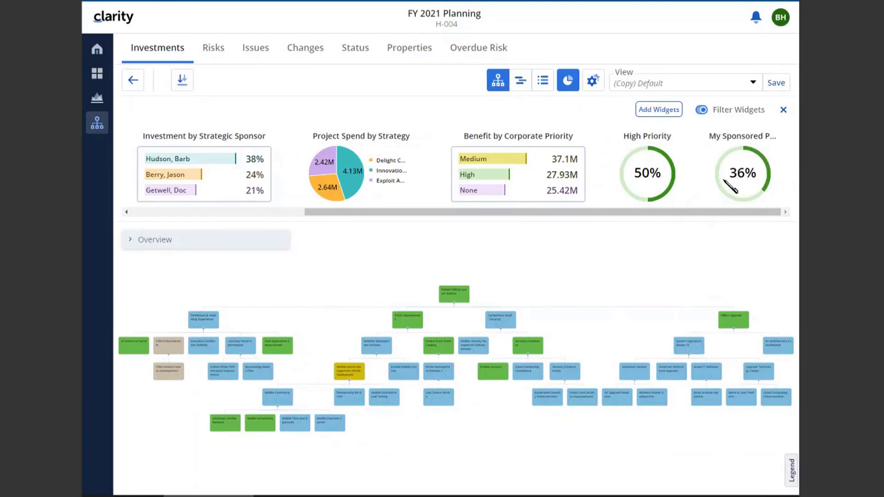
Step: Remove the My Sponsored Projects ring from the hierarchy's displayed widgets and delete it completely
click(658, 109)
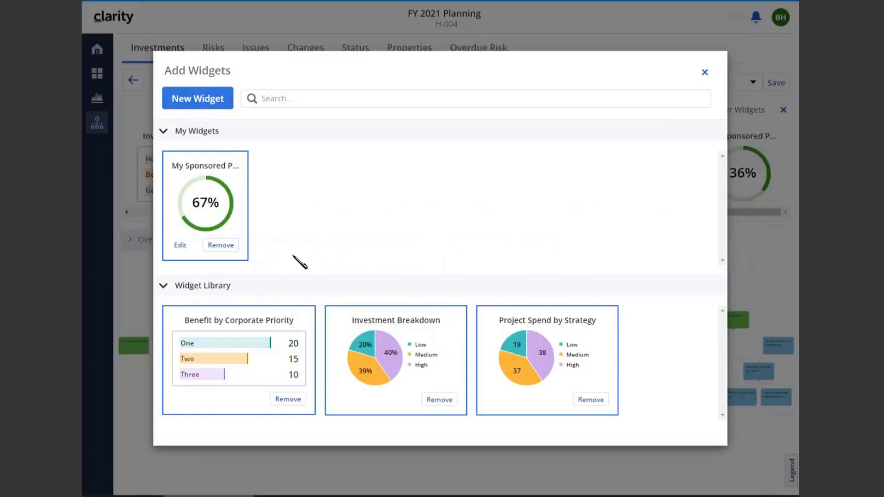
click(226, 249)
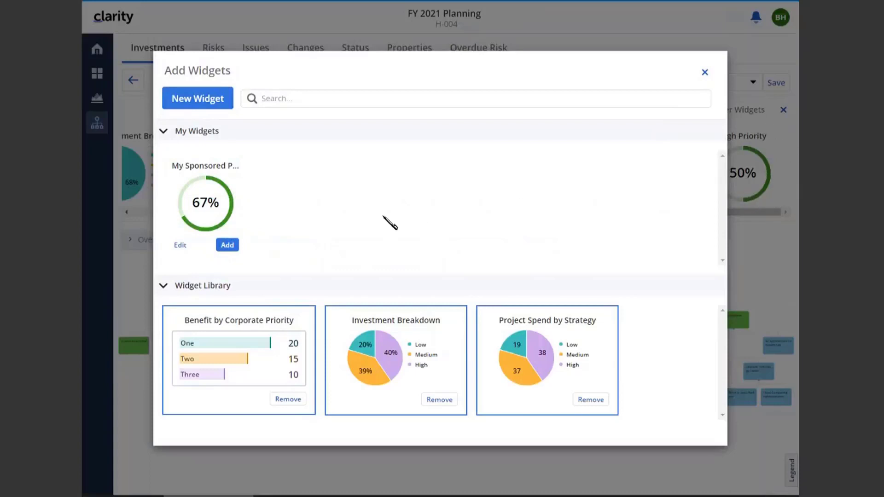
click(180, 247)
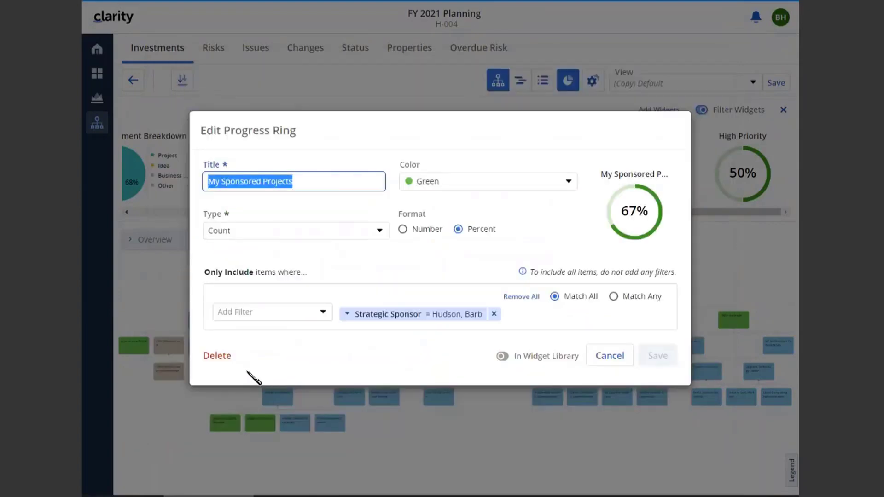
click(219, 359)
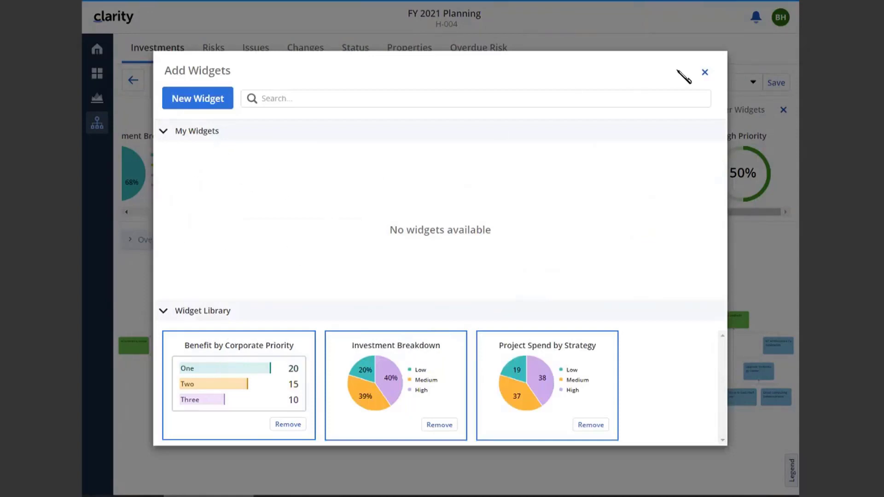
click(704, 73)
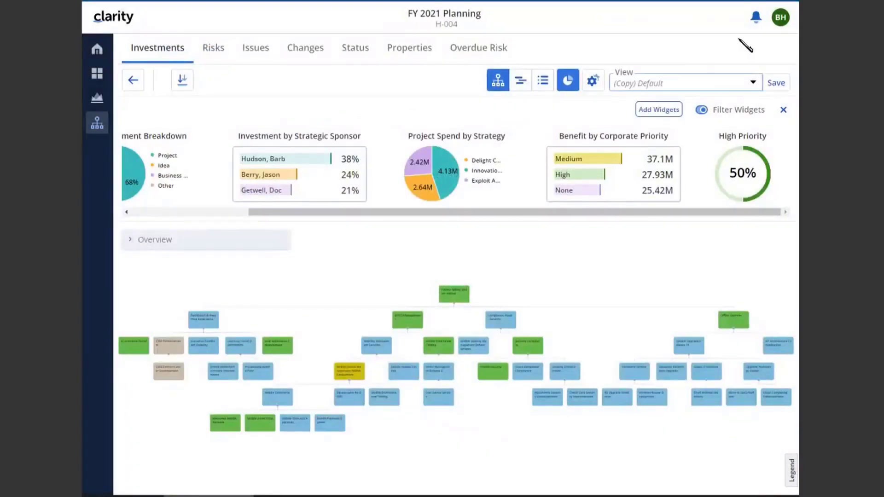
Step: Log out and log back in as another user with that account's saved username and password
click(781, 21)
click(746, 95)
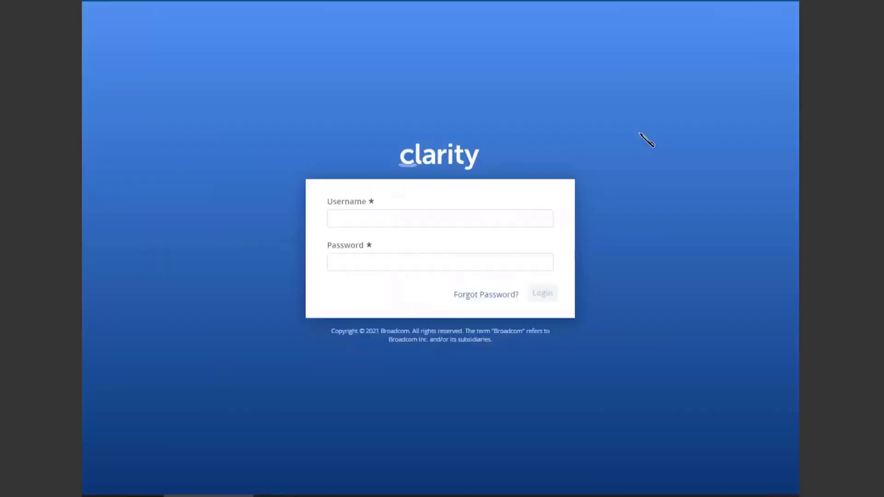
click(424, 213)
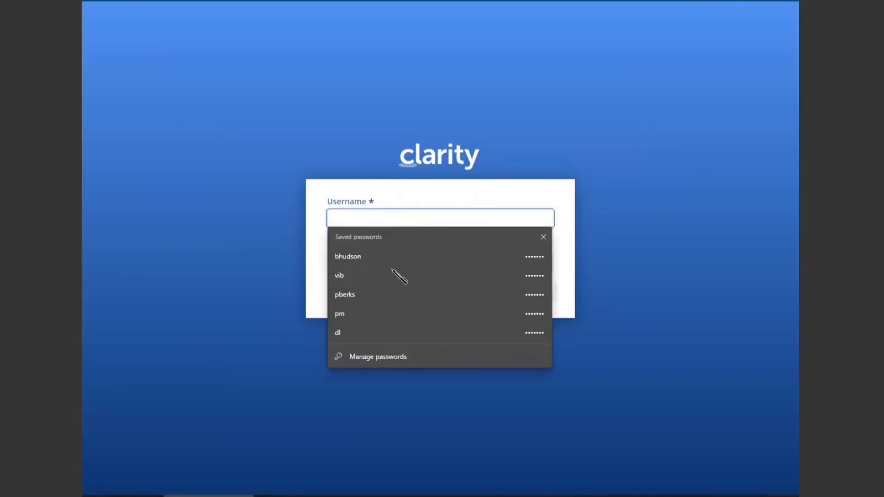
click(405, 276)
click(542, 294)
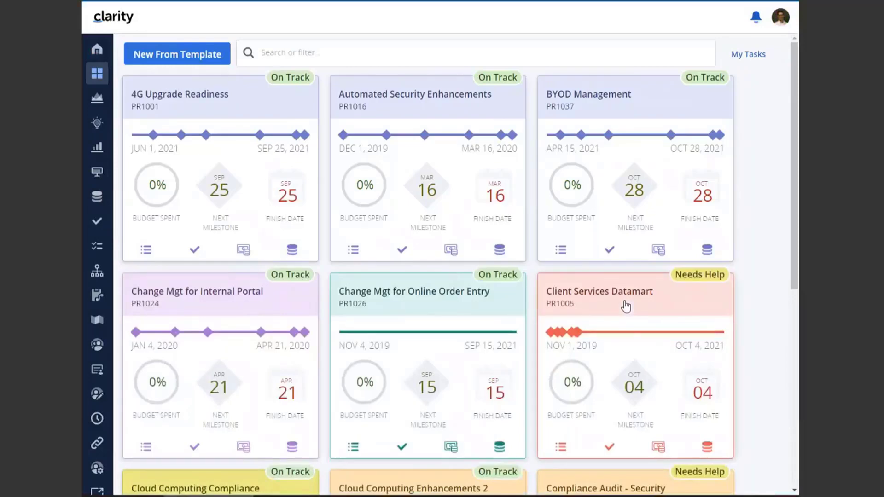
Step: Open the Funding Source custom object, show its widgets and review the widgets offered under My Widgets and Widget Library
click(95, 206)
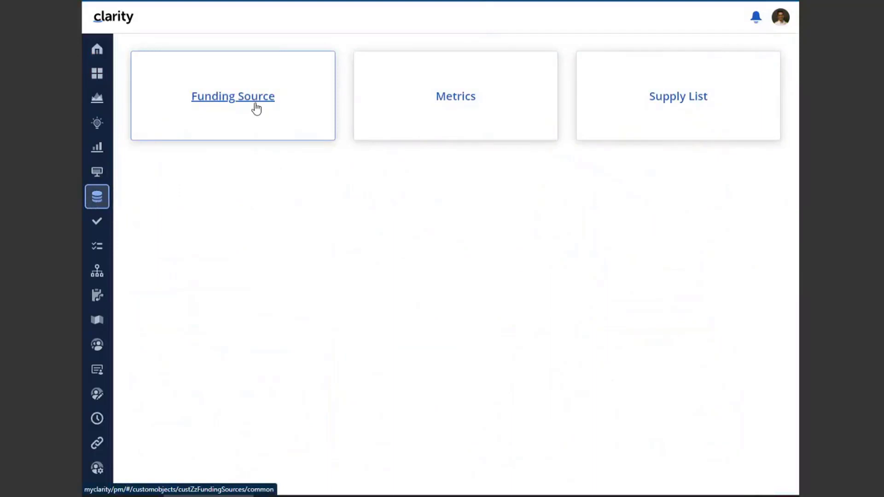
click(256, 109)
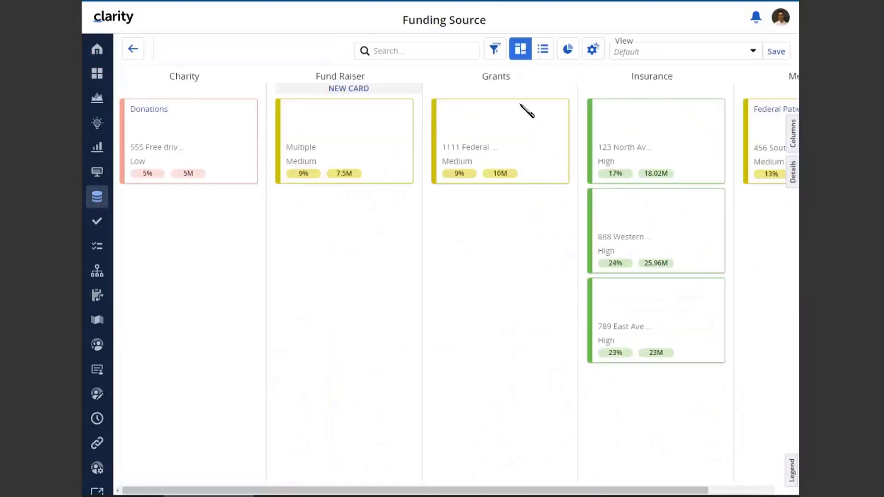
click(569, 56)
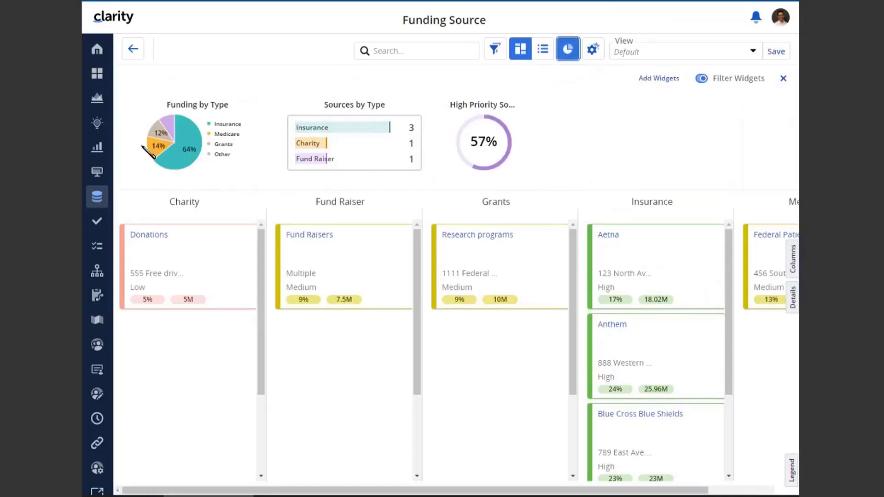
click(658, 79)
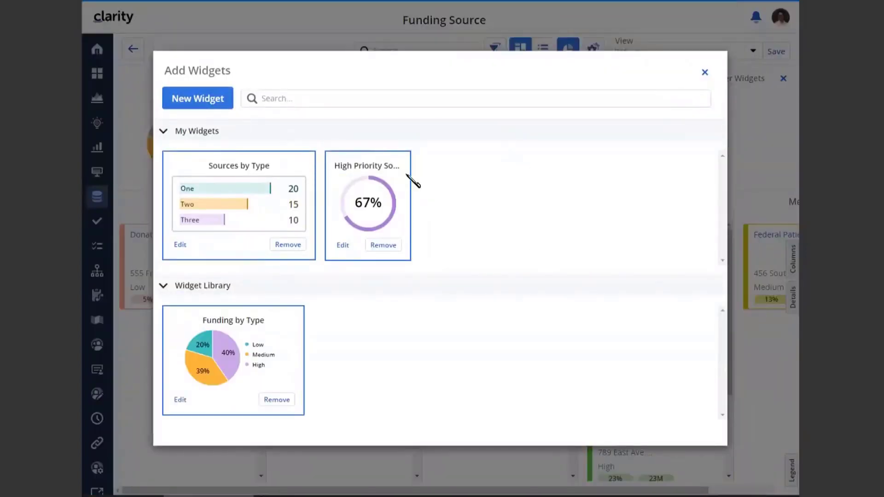
click(706, 73)
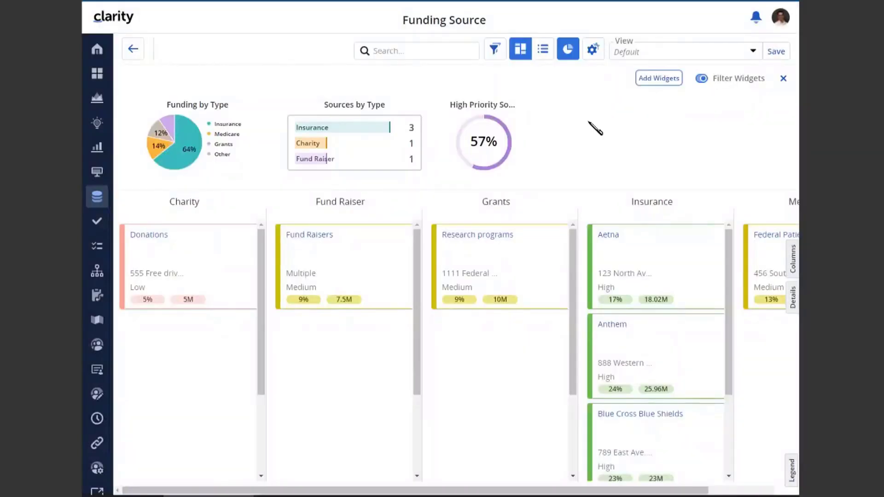
Step: Open the To Dos page and start a new Number Tile widget titled "My To Do"
click(99, 247)
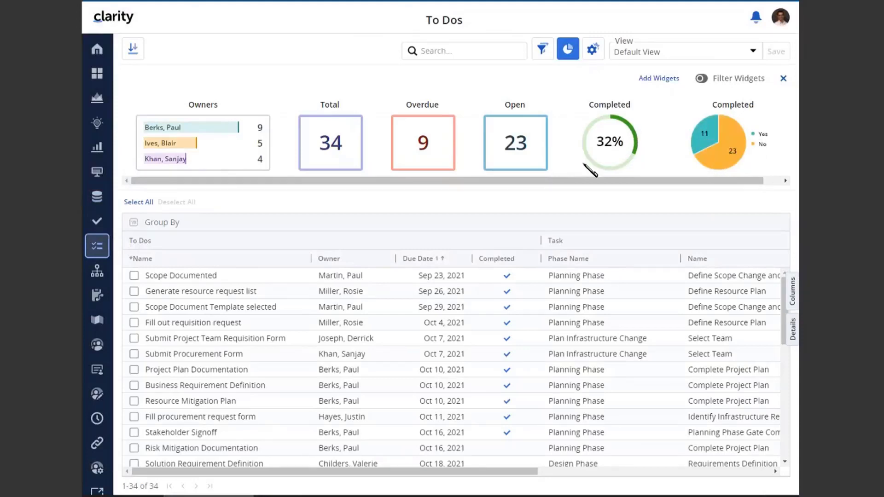
click(659, 80)
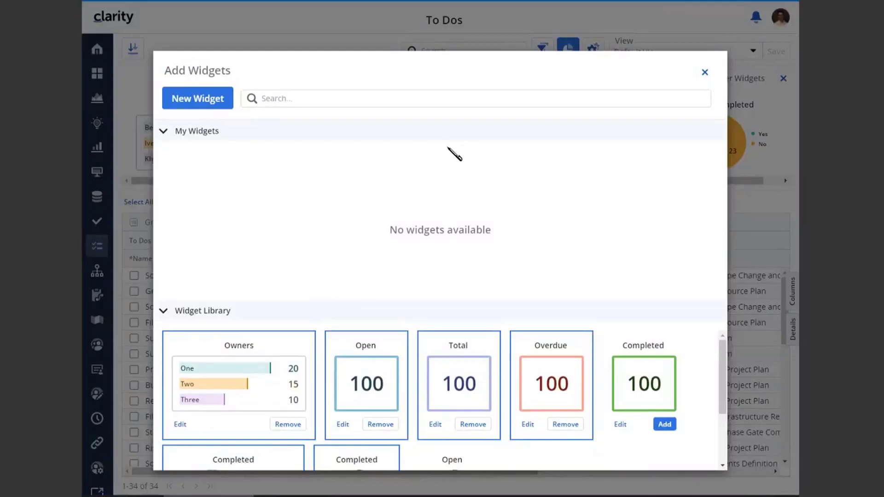
click(200, 102)
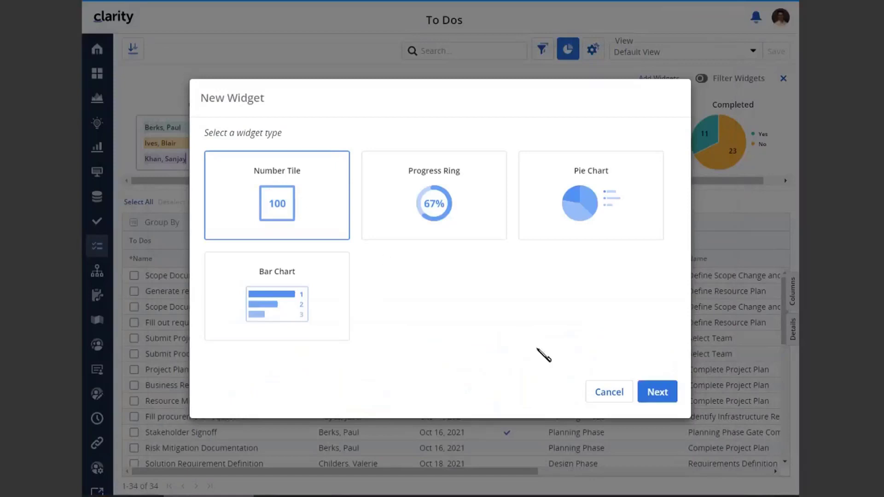
click(663, 393)
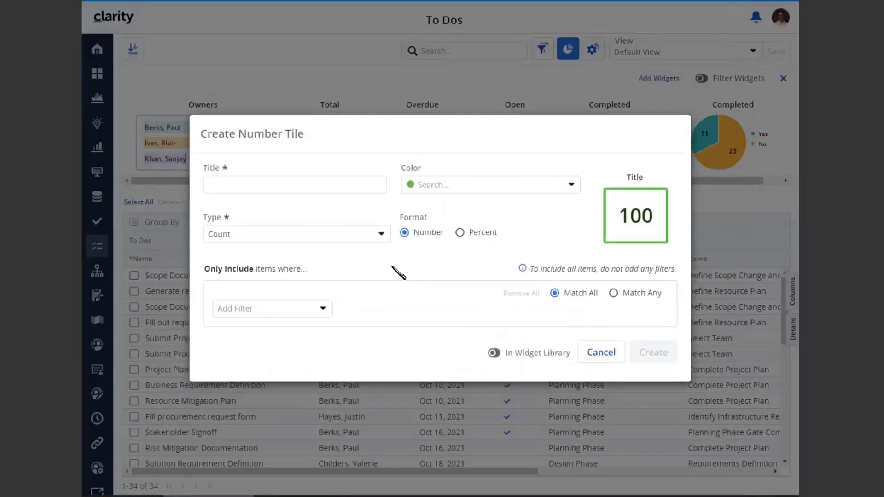
click(317, 186)
text(My To Do)
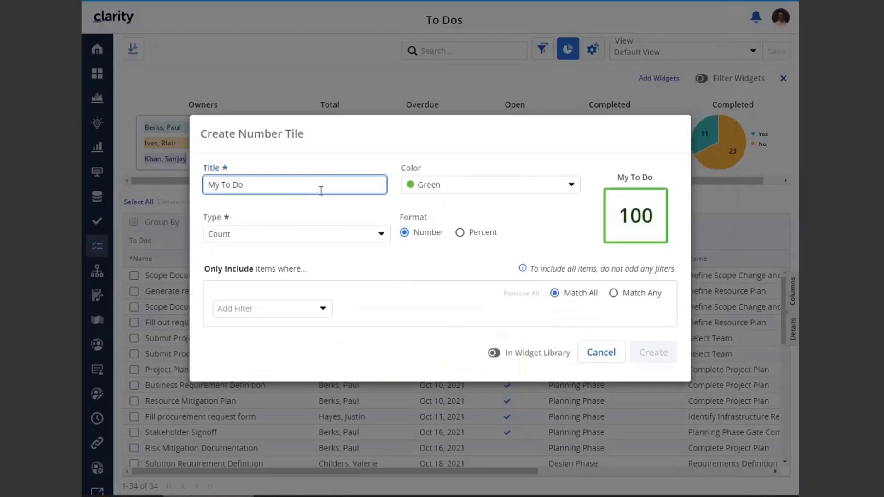
Step: Filter the number tile to to-dos whose Owner equals the logged-in user's name, create it and add it to the page's widgets
click(322, 310)
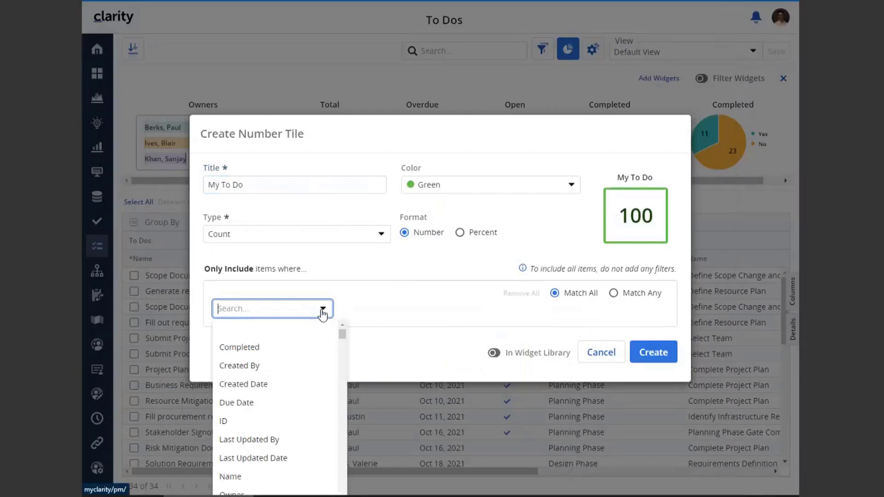
text(owner)
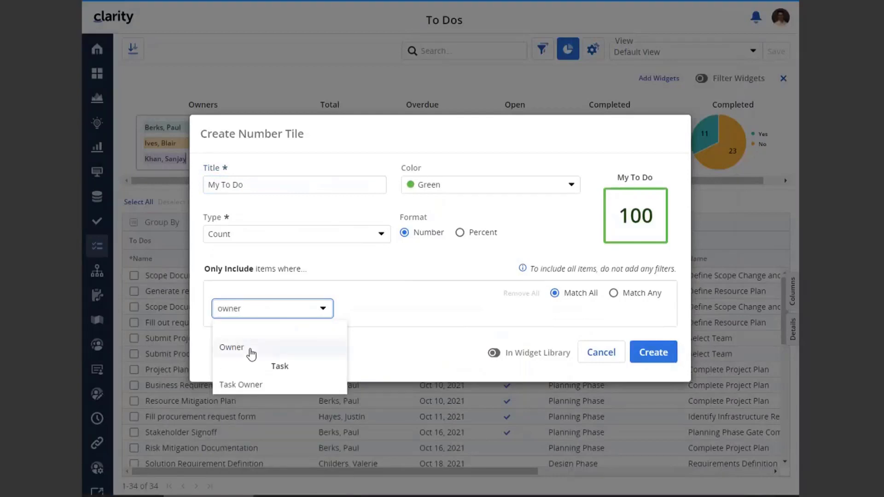
click(276, 350)
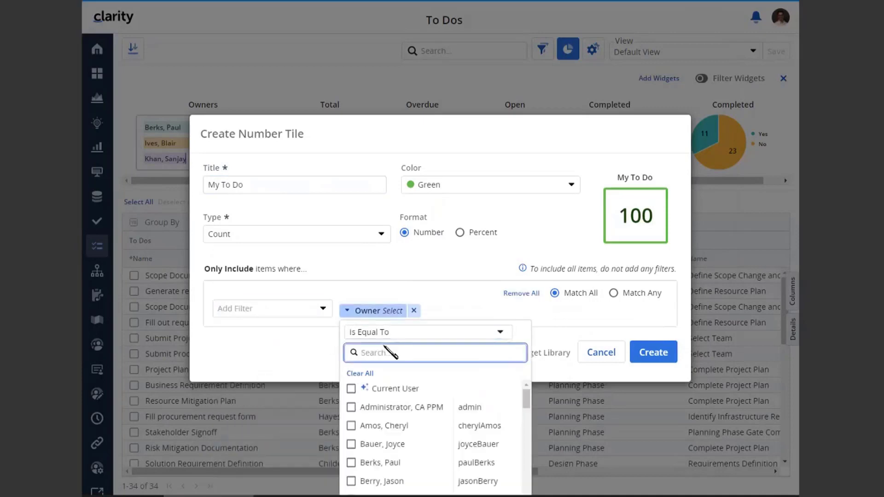
text(mehr)
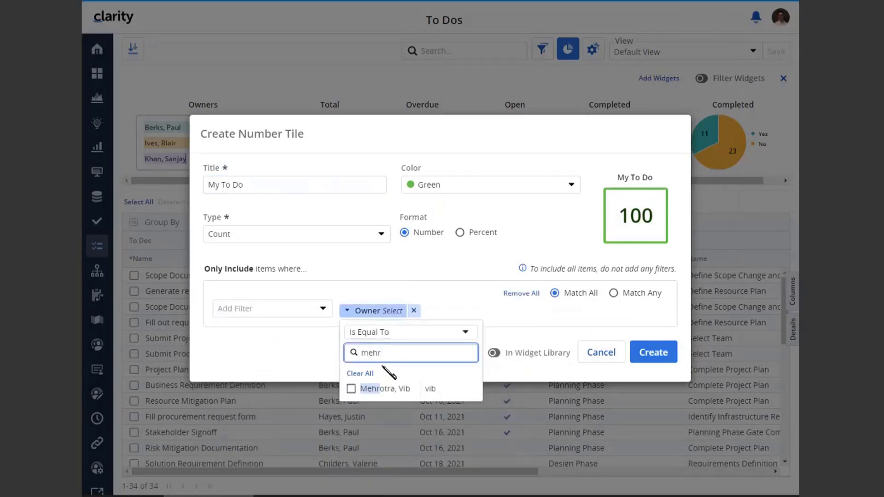
click(376, 390)
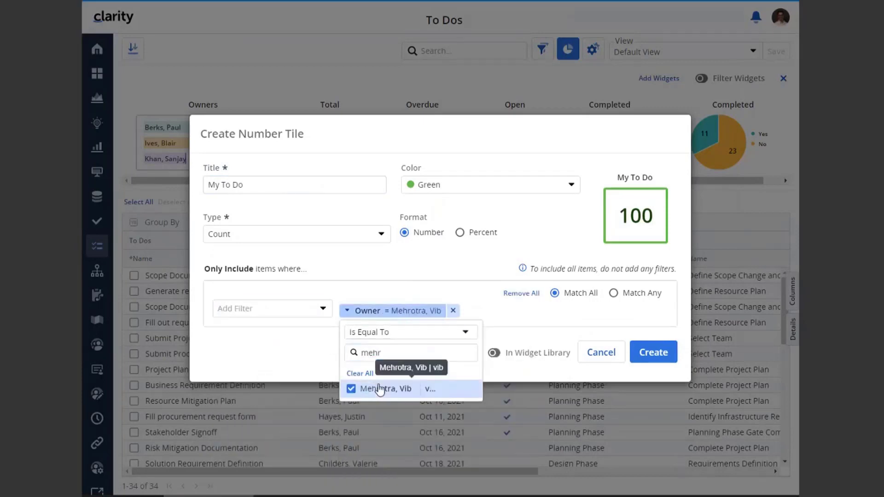
click(661, 356)
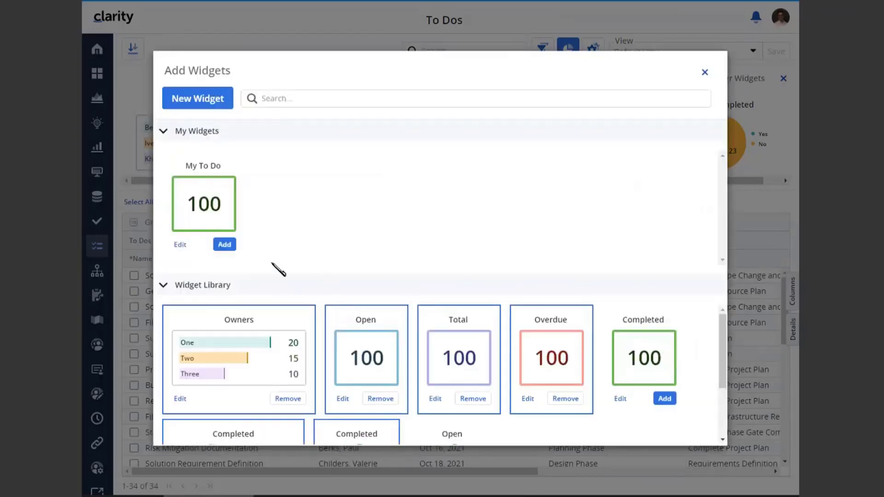
click(223, 245)
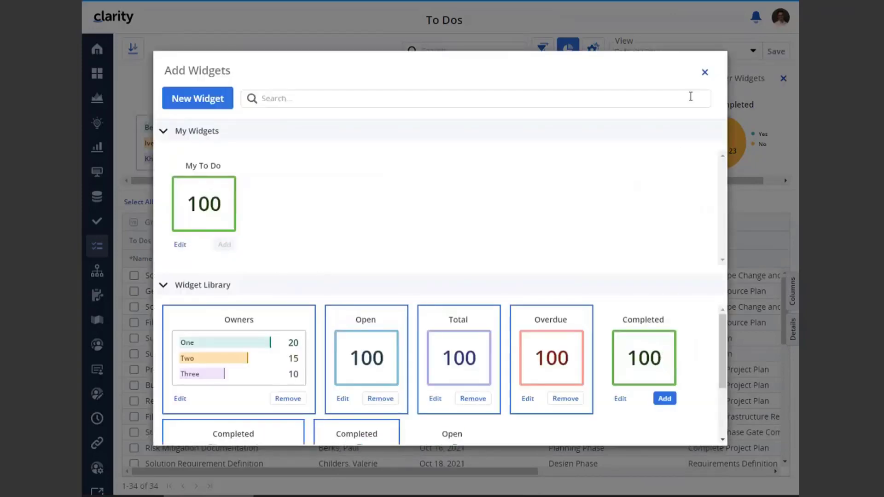
Step: Close the Add Widgets window and switch the To Dos page to the My To Do view
click(705, 72)
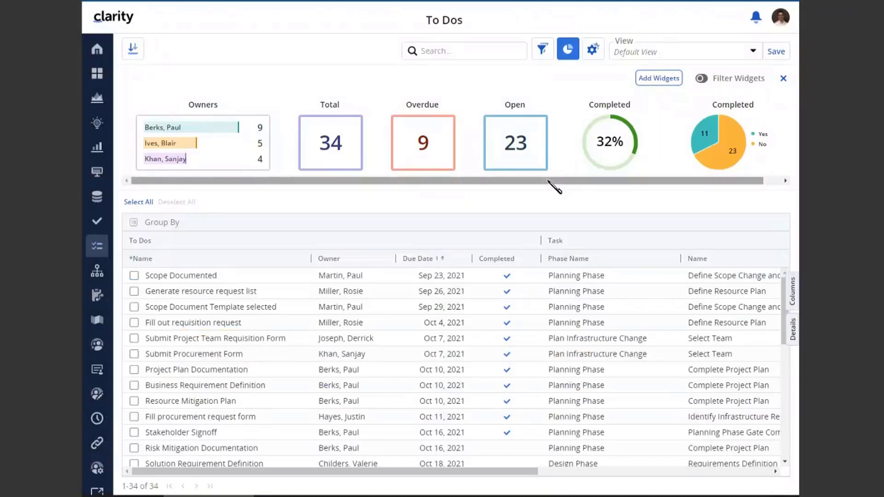
drag(548, 180, 718, 179)
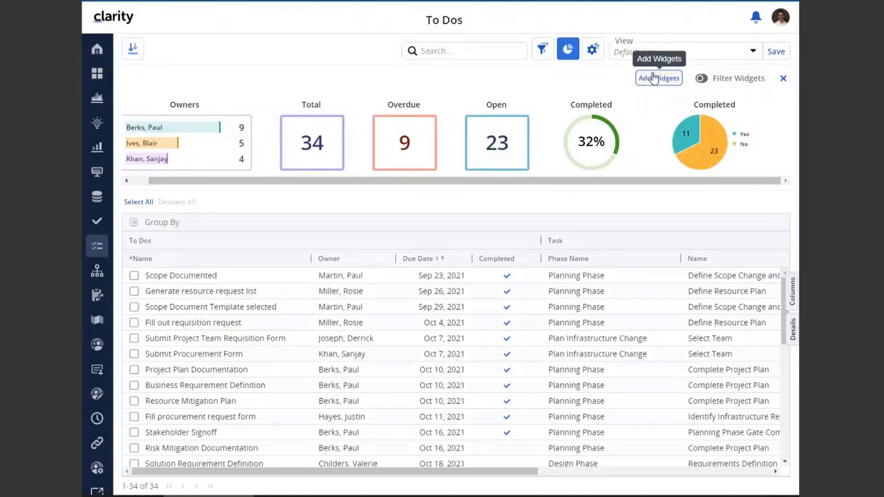
click(754, 52)
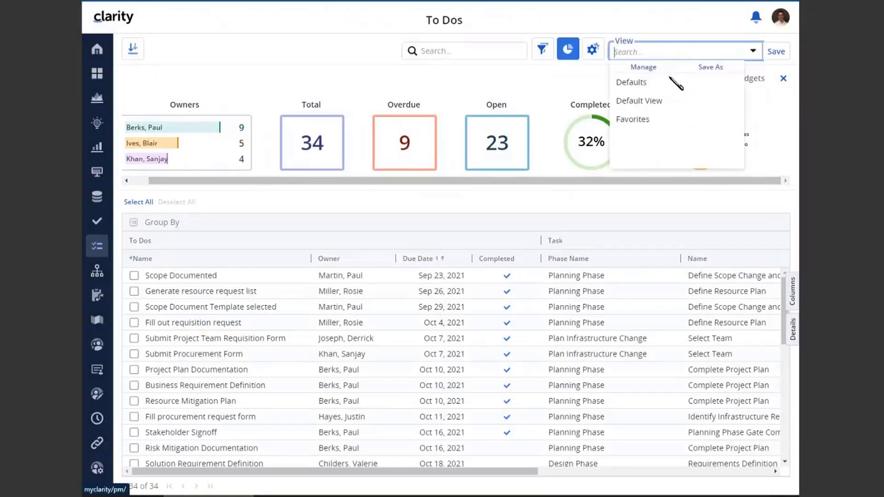
key(Return)
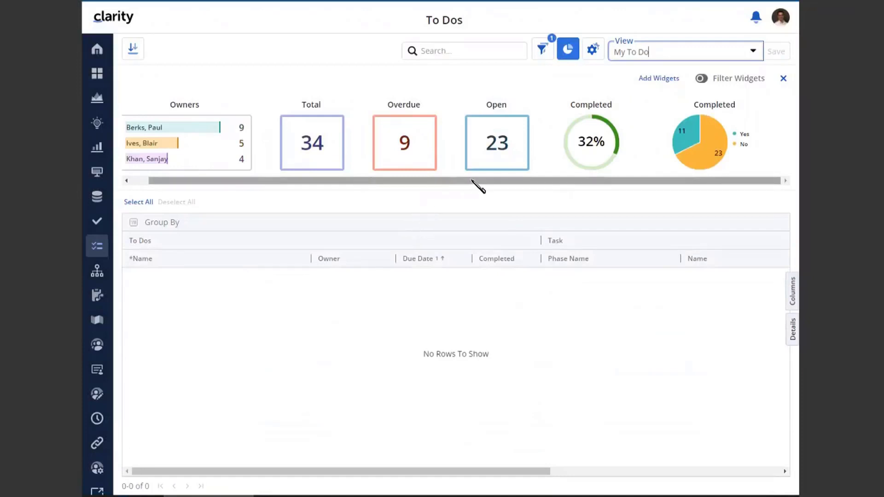
Step: Review the widgets in the My To Do view and turn on Filter Widgets
drag(479, 181, 264, 171)
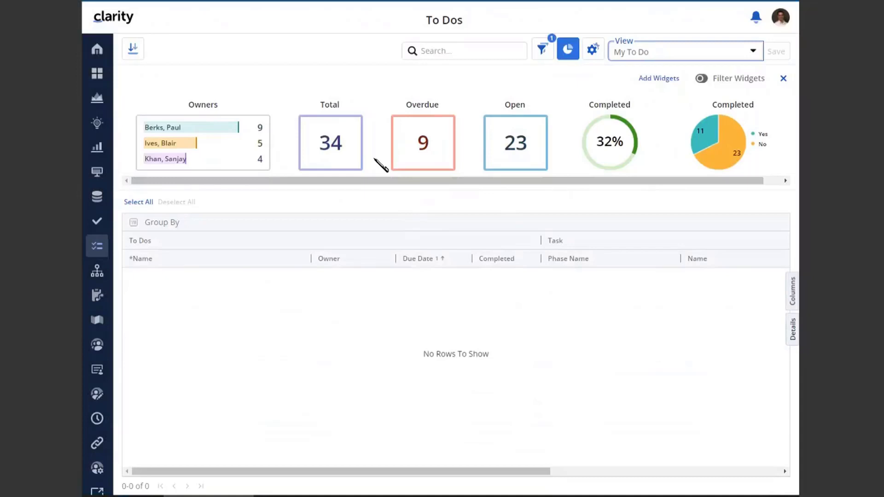
click(703, 79)
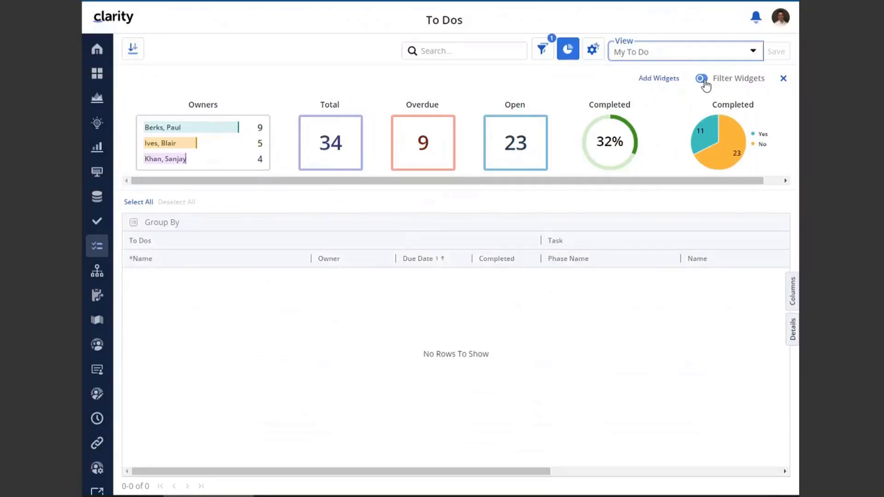